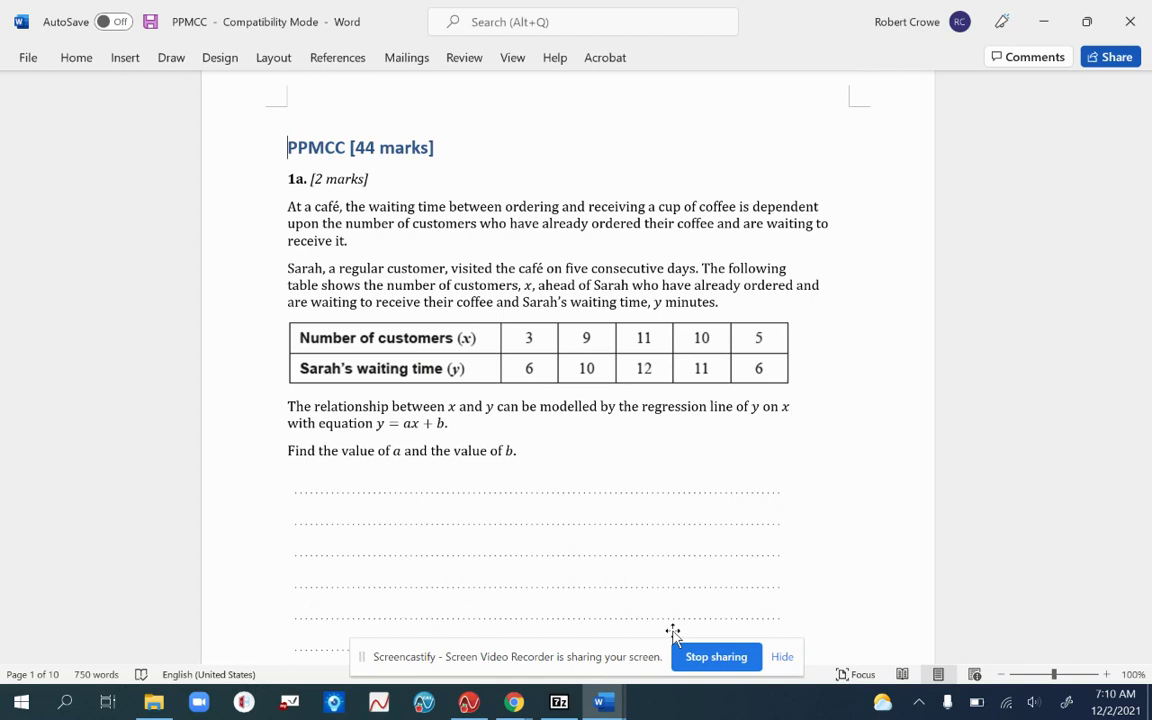
# Switch from the PPMCC coffee waiting-time question in Word to the TI-Nspire software.
pyautogui.click(470, 703)
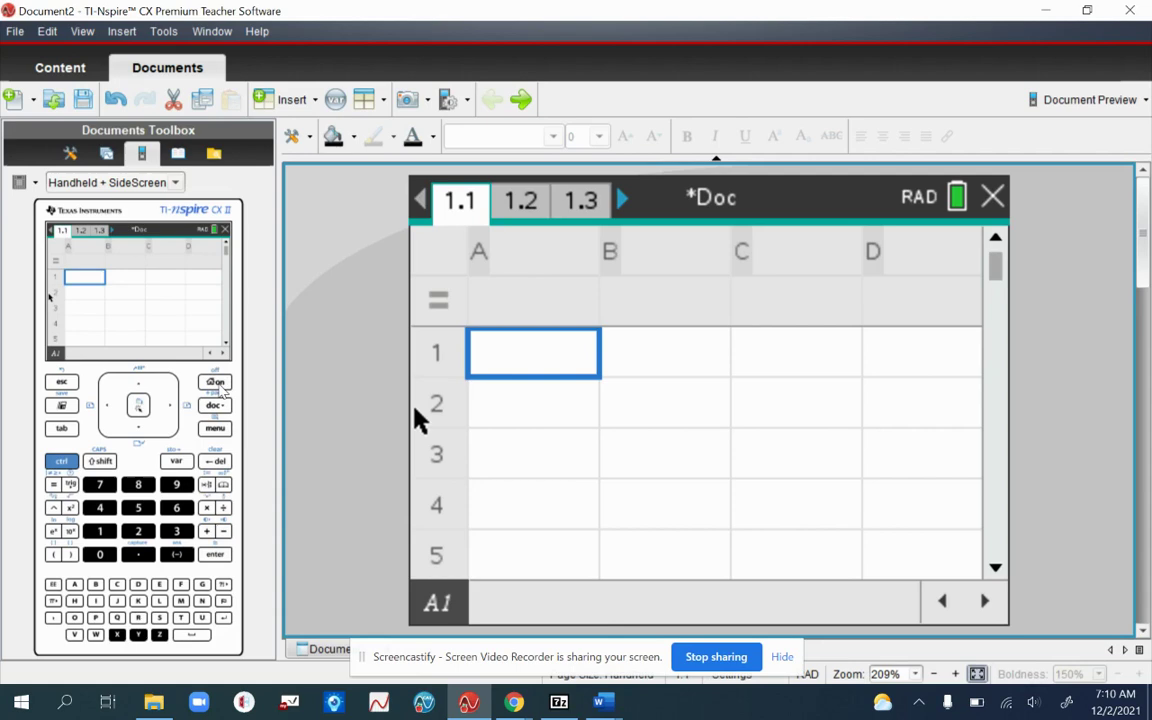
# Insert an empty Lists & Spreadsheet page 1.2 from the handheld's home screen.
pyautogui.click(216, 383)
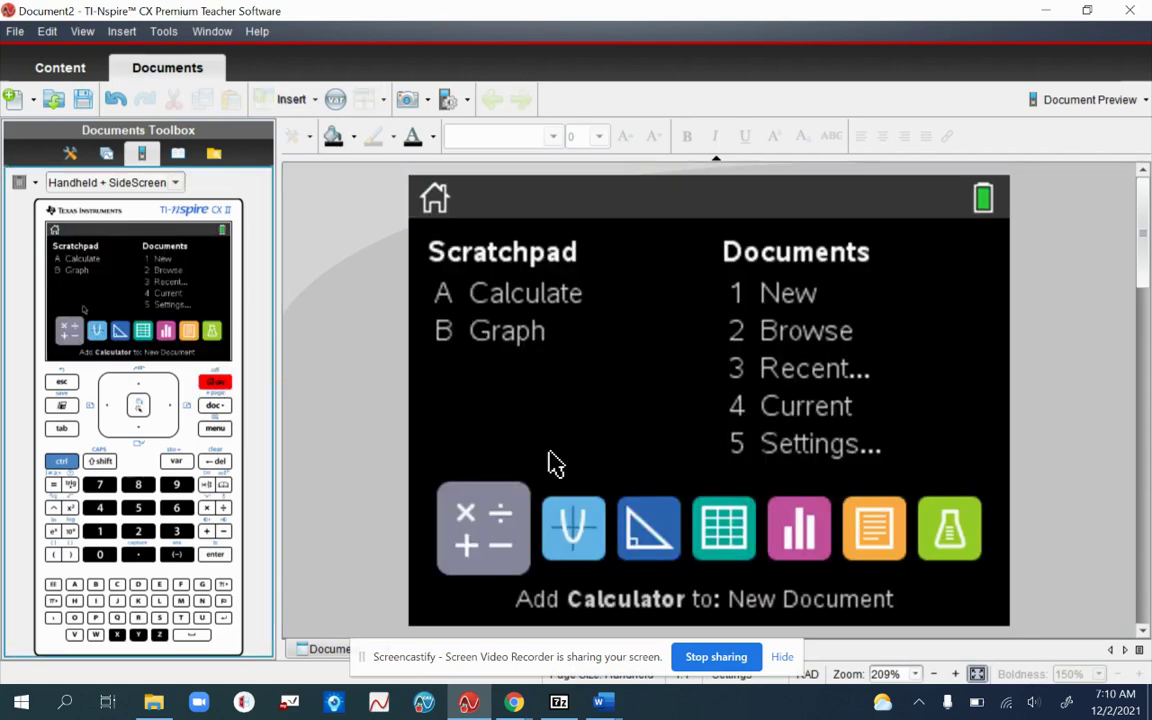
pyautogui.click(724, 530)
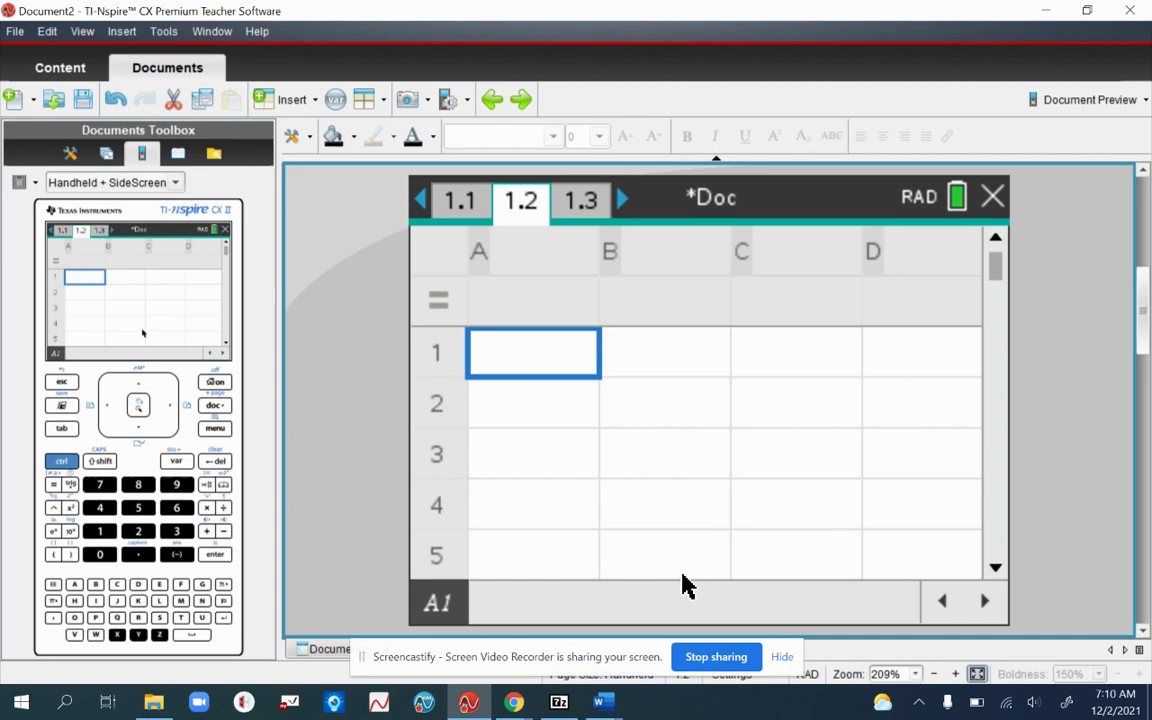
pyautogui.moveTo(600, 702)
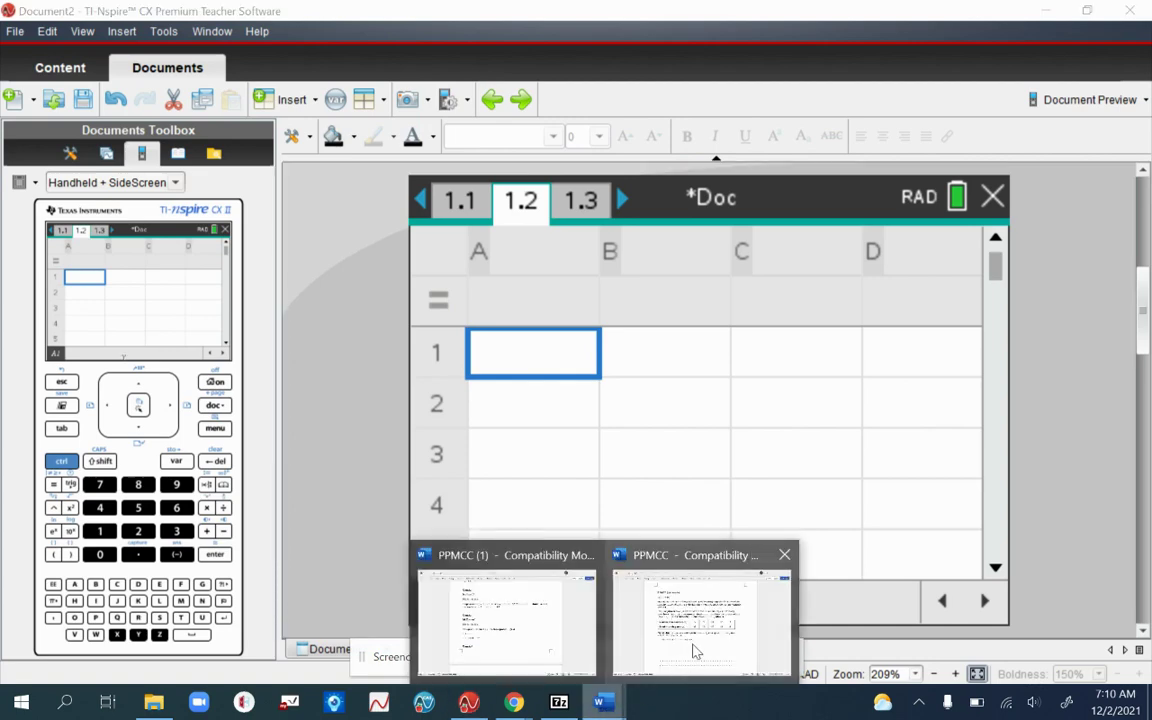
pyautogui.click(694, 650)
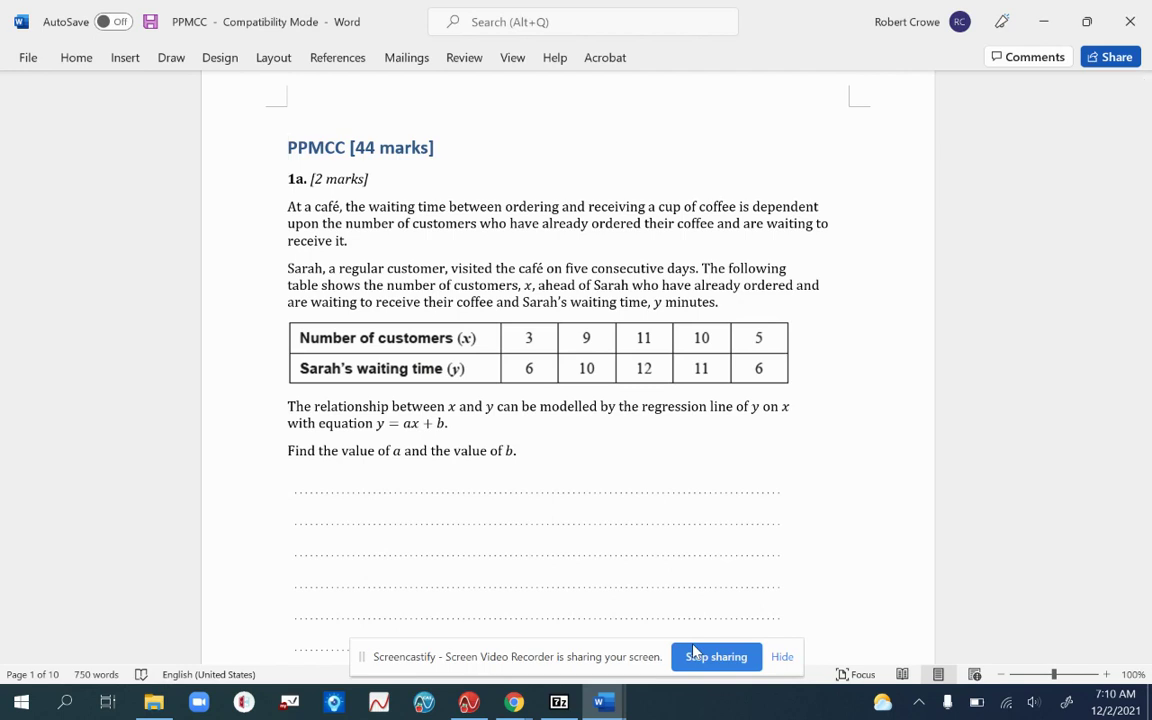
pyautogui.click(469, 702)
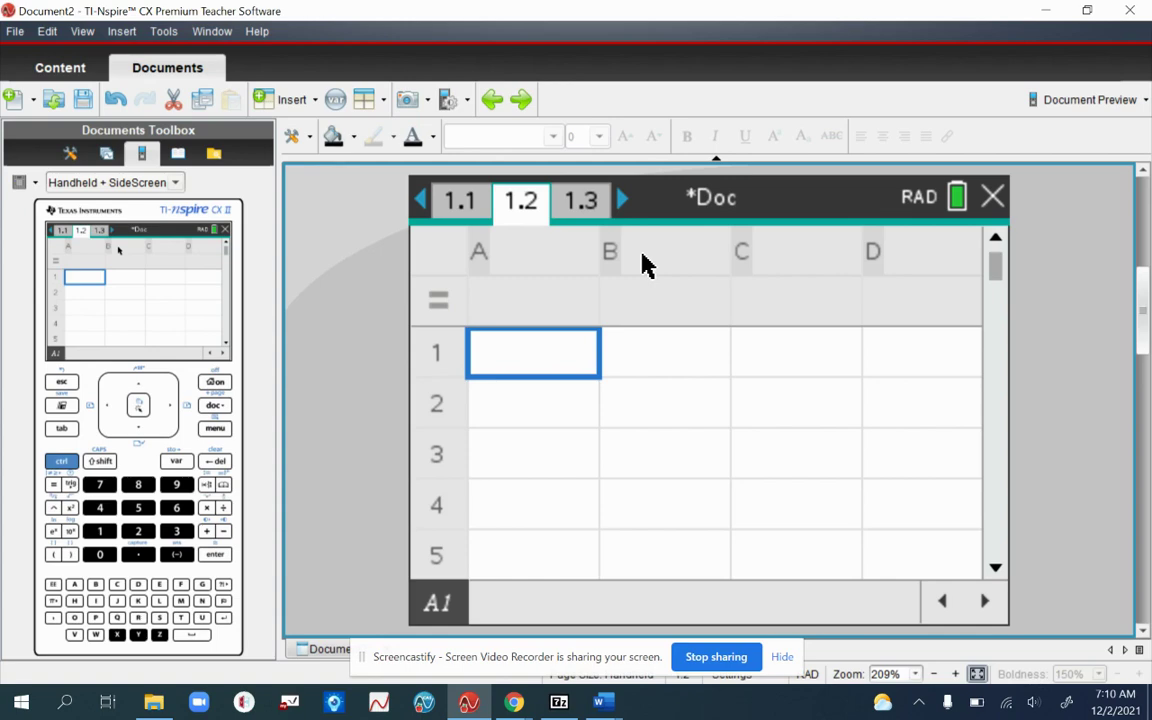
pyautogui.moveTo(601, 700)
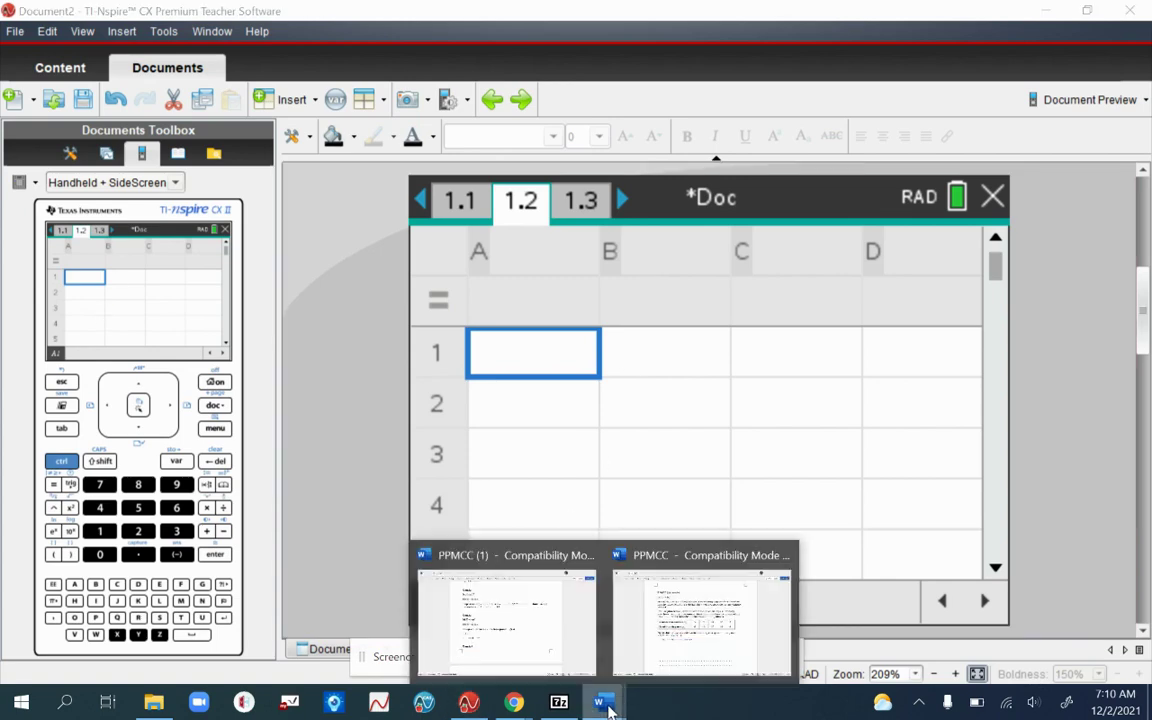
pyautogui.click(672, 651)
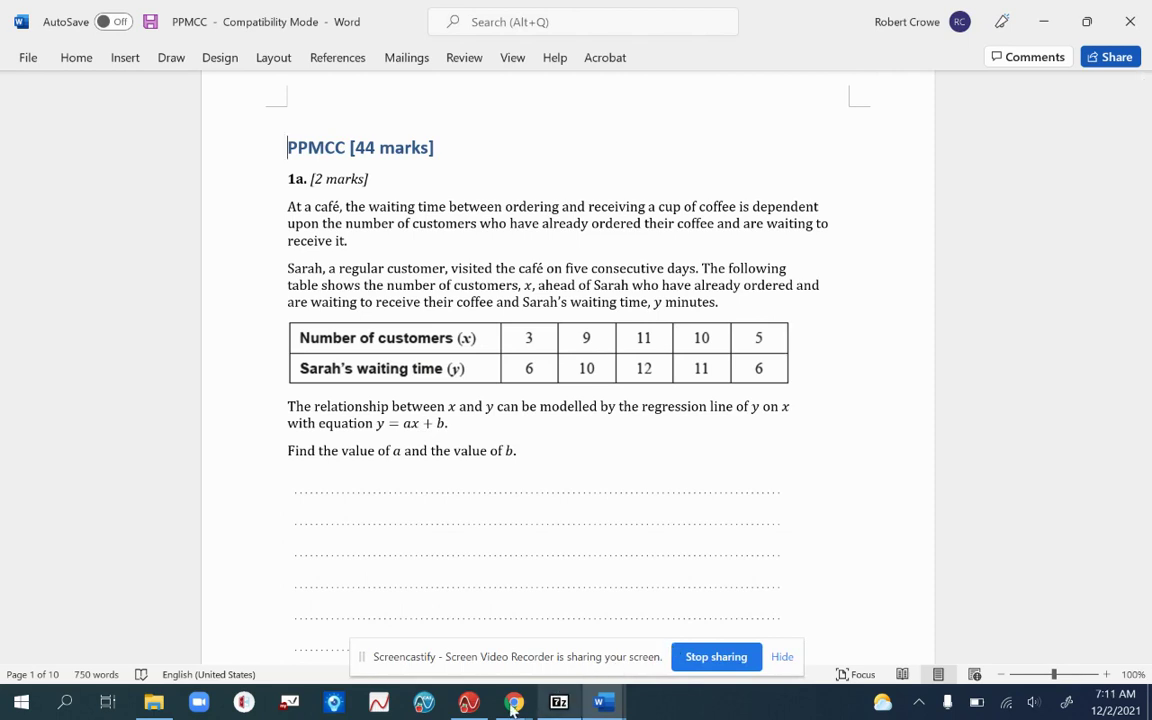
pyautogui.click(468, 703)
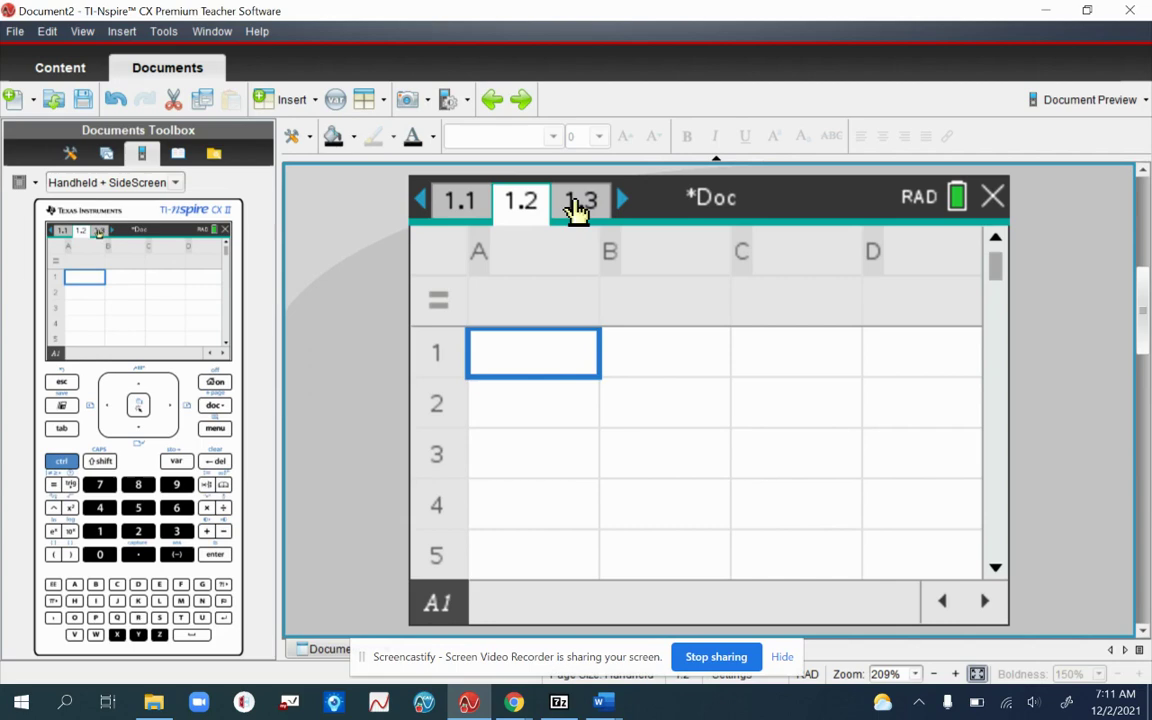
# View the x and y lists on page 1.3, then return to the home screen.
pyautogui.click(578, 205)
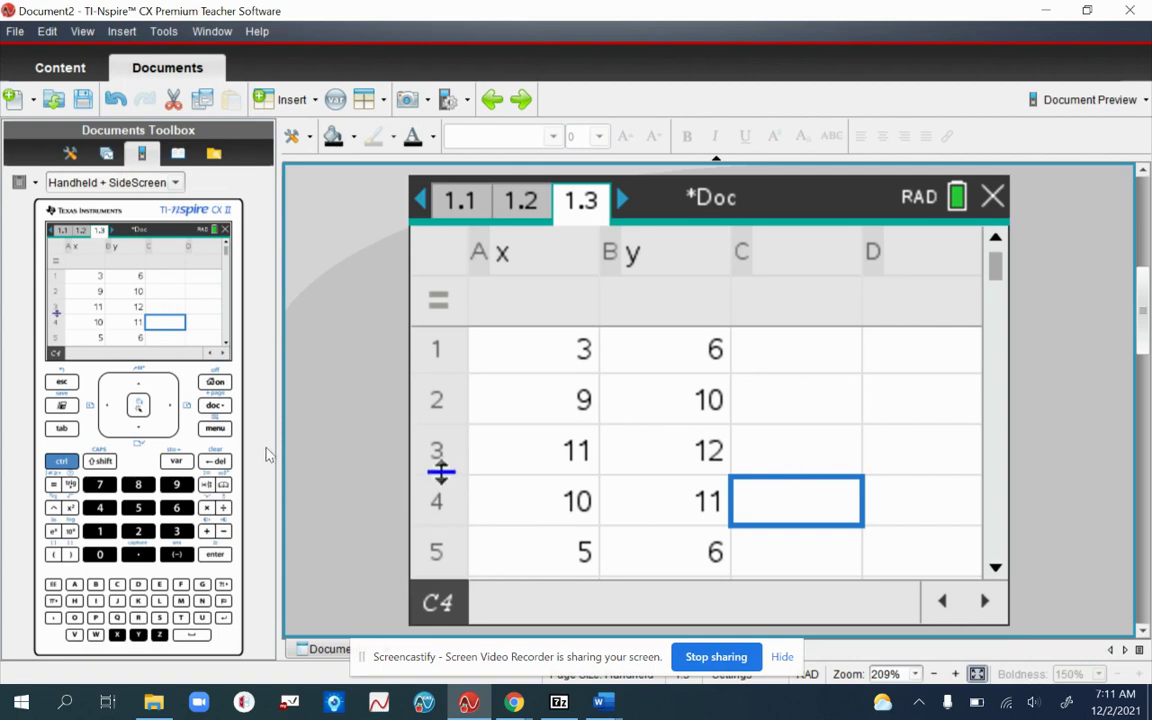
pyautogui.click(215, 384)
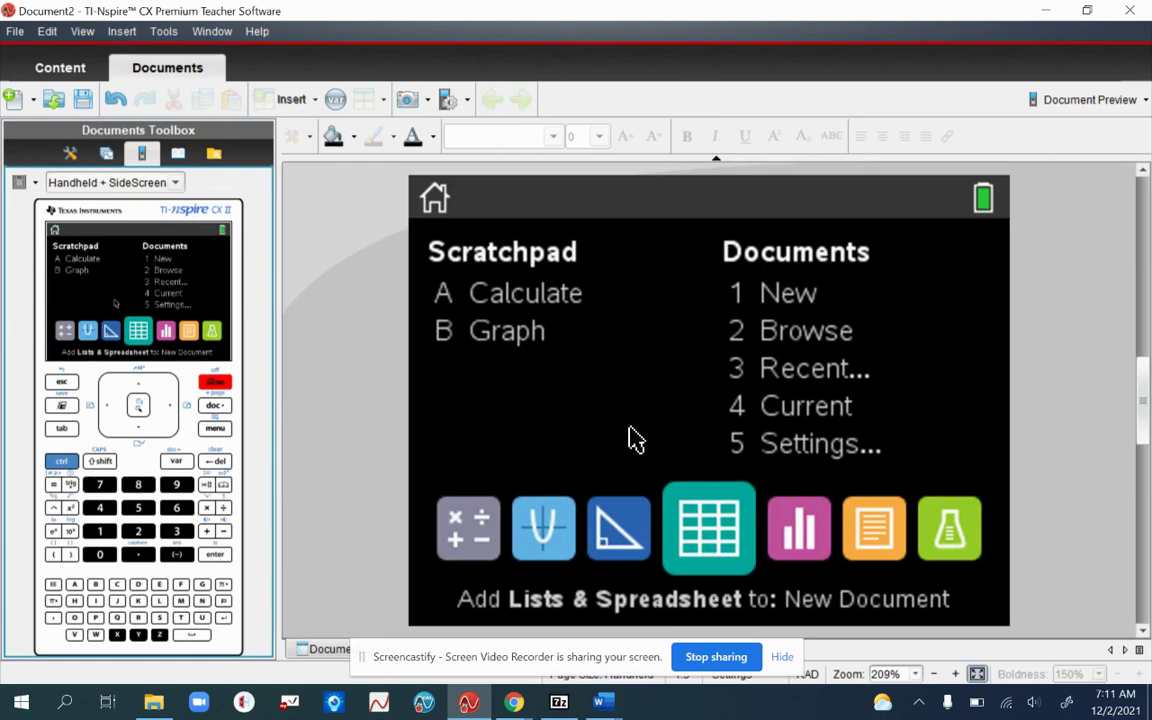
# Insert a Data & Statistics page plotting x on the horizontal axis and y vertically.
pyautogui.click(800, 540)
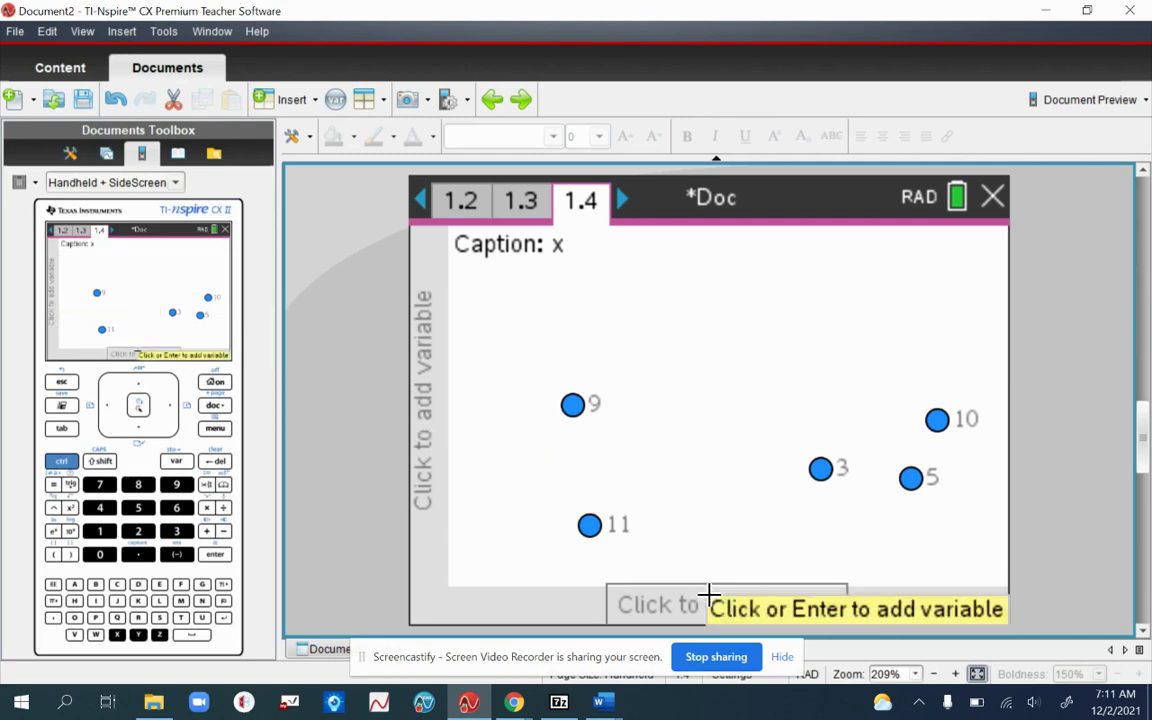
pyautogui.click(709, 597)
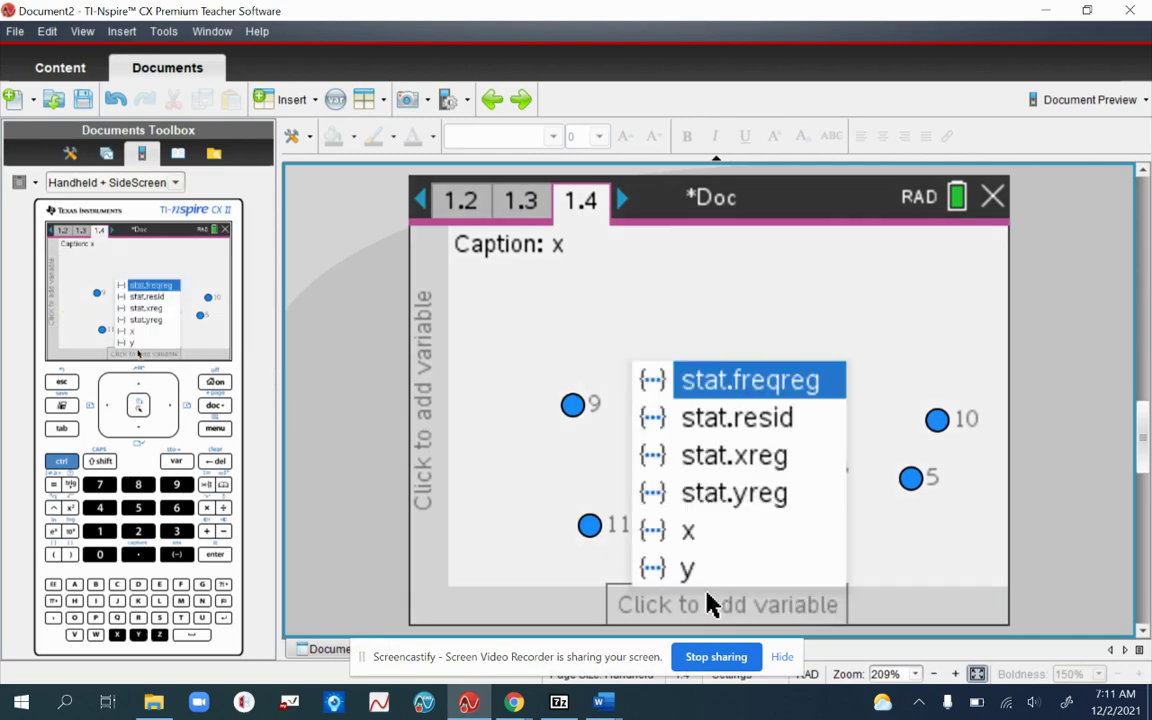
pyautogui.click(738, 543)
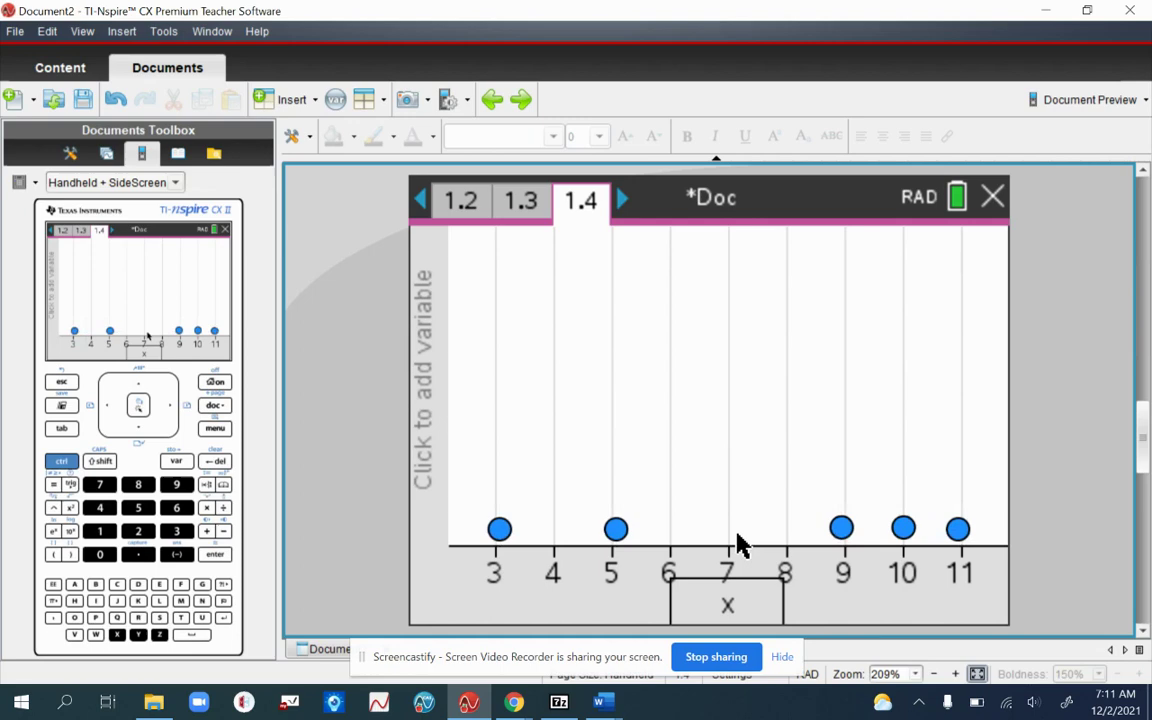
pyautogui.click(425, 378)
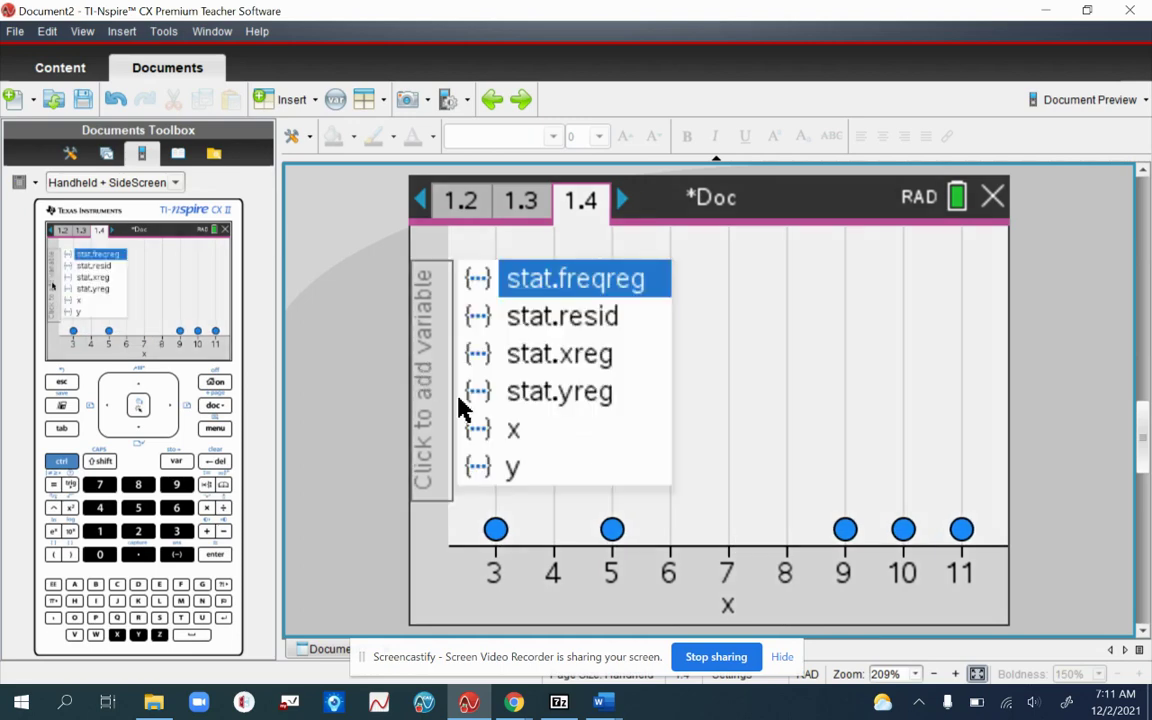
pyautogui.click(512, 470)
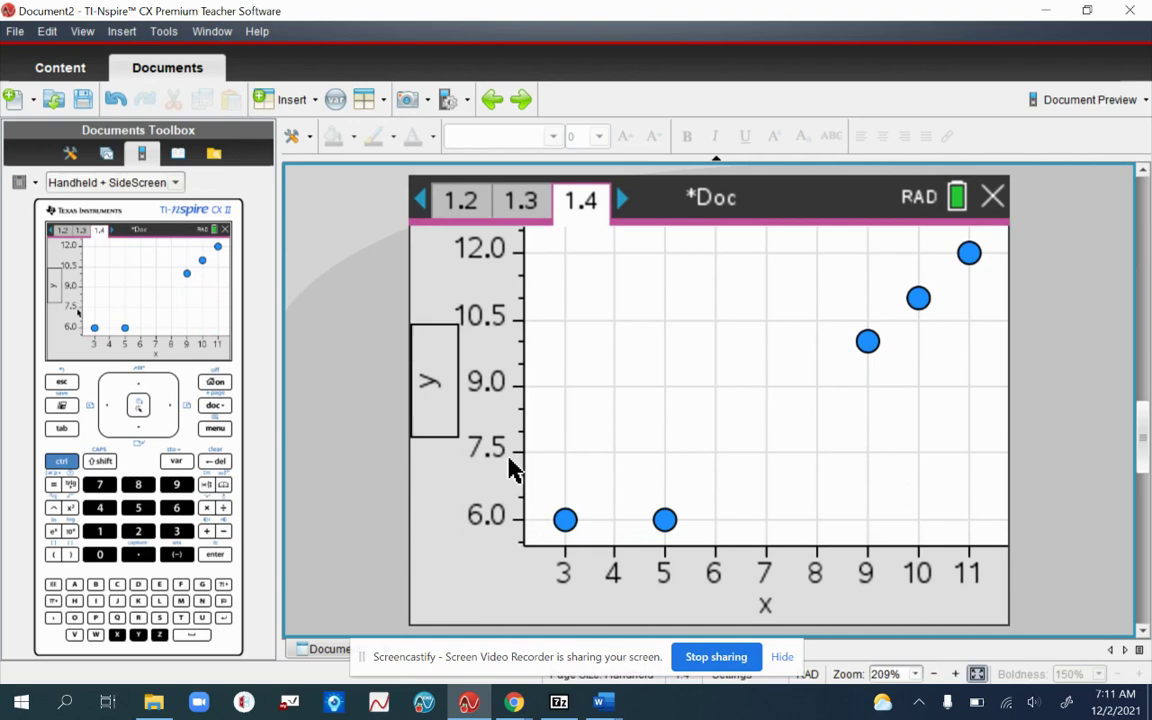
# Show the linear regression line y = 0.805085x + 2.88136 with its label at top, then return to Word.
pyautogui.click(215, 428)
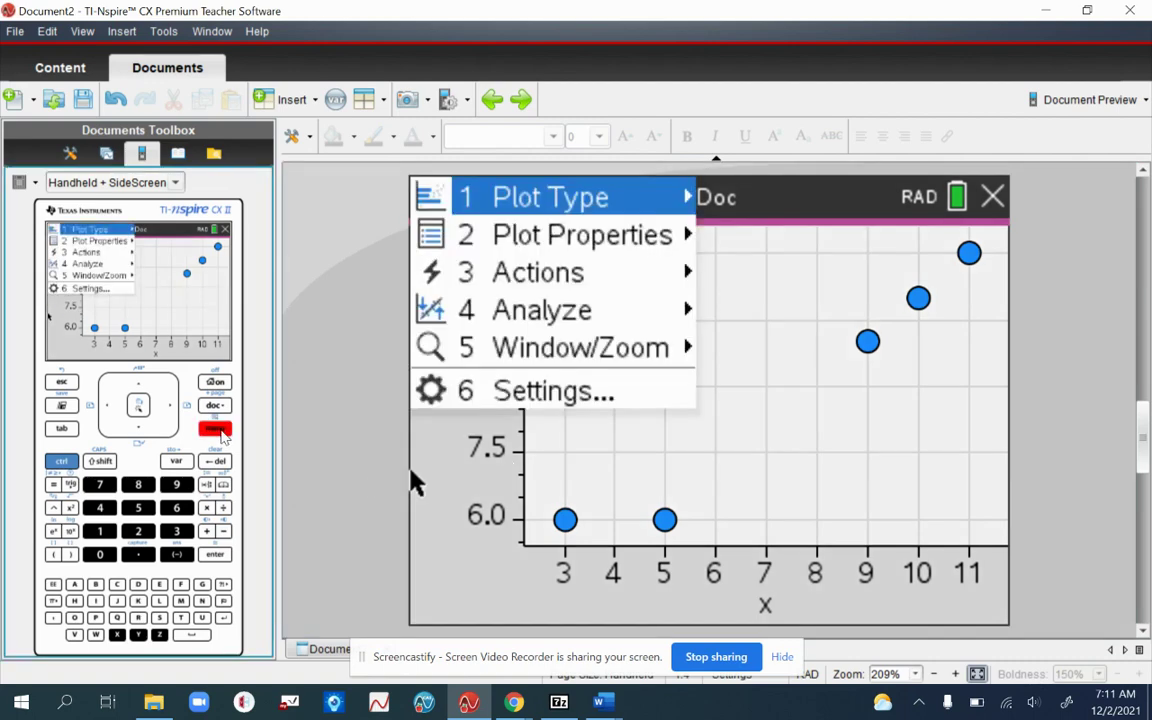
pyautogui.click(558, 313)
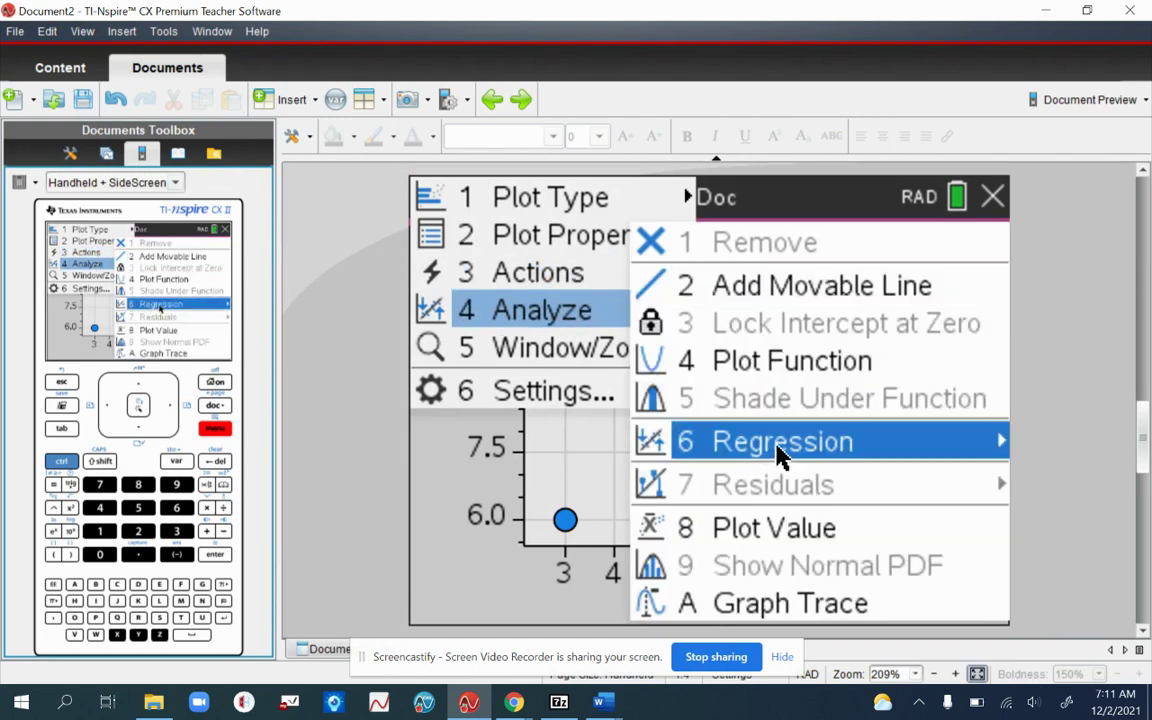
pyautogui.moveTo(780, 452)
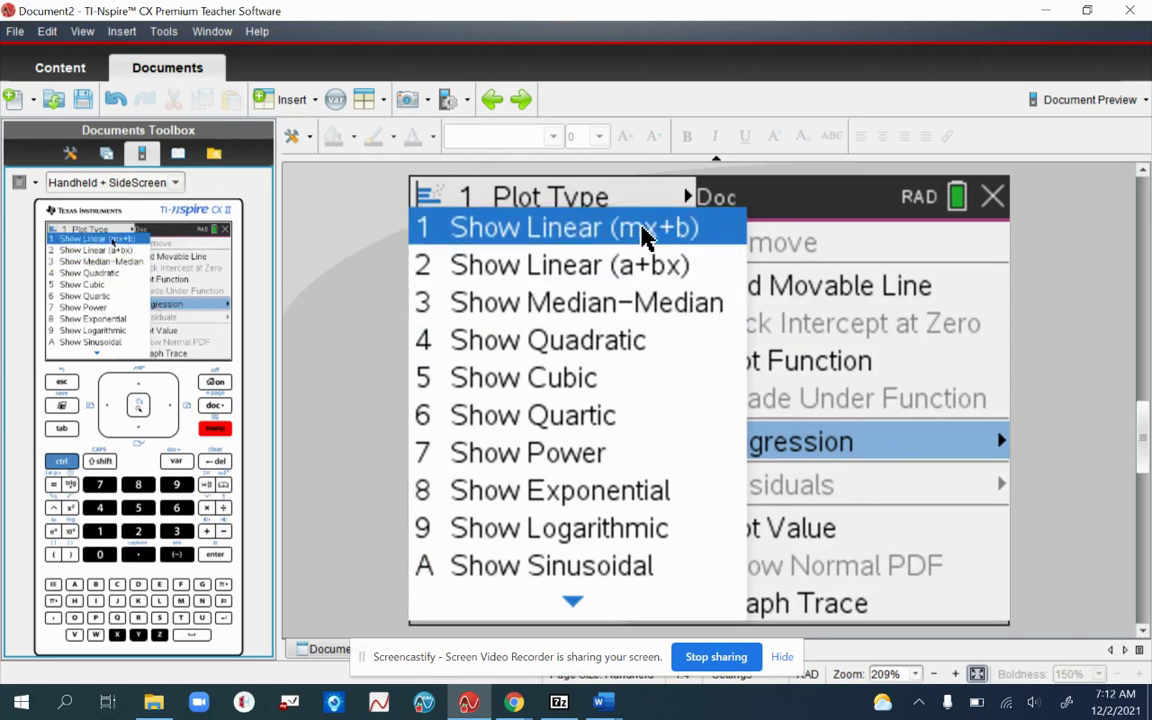
pyautogui.click(634, 236)
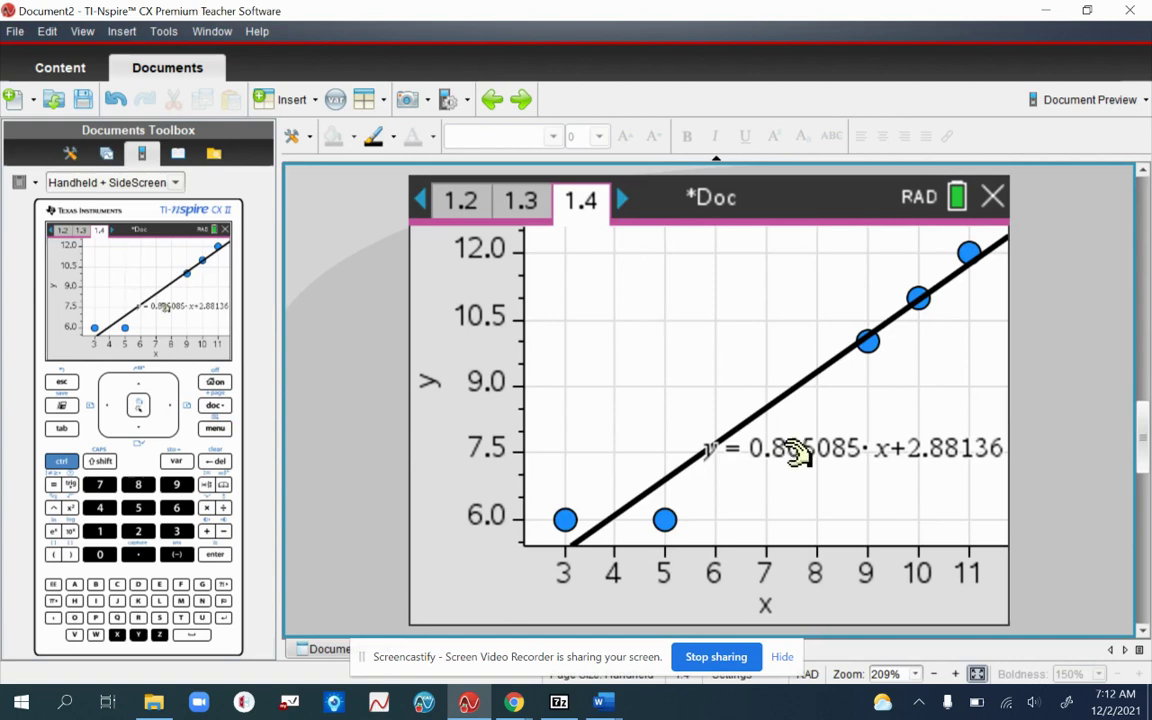
pyautogui.moveTo(797, 452); pyautogui.dragTo(648, 290)
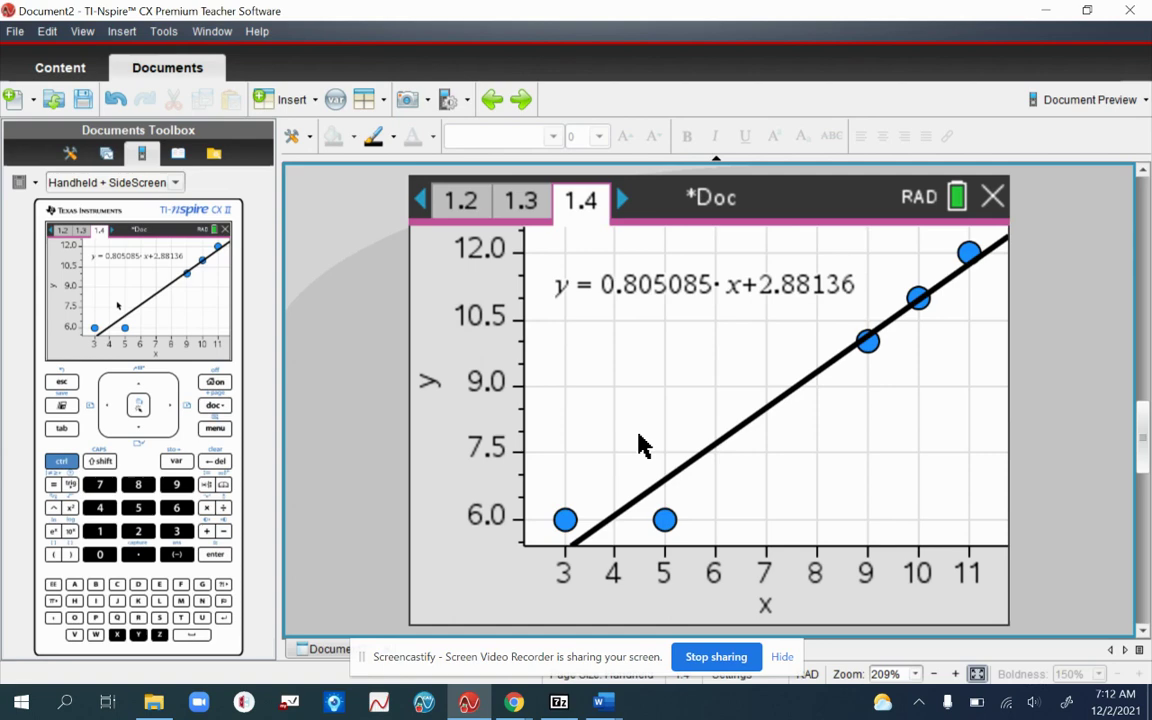
pyautogui.hotkey('alt', 'Tab')
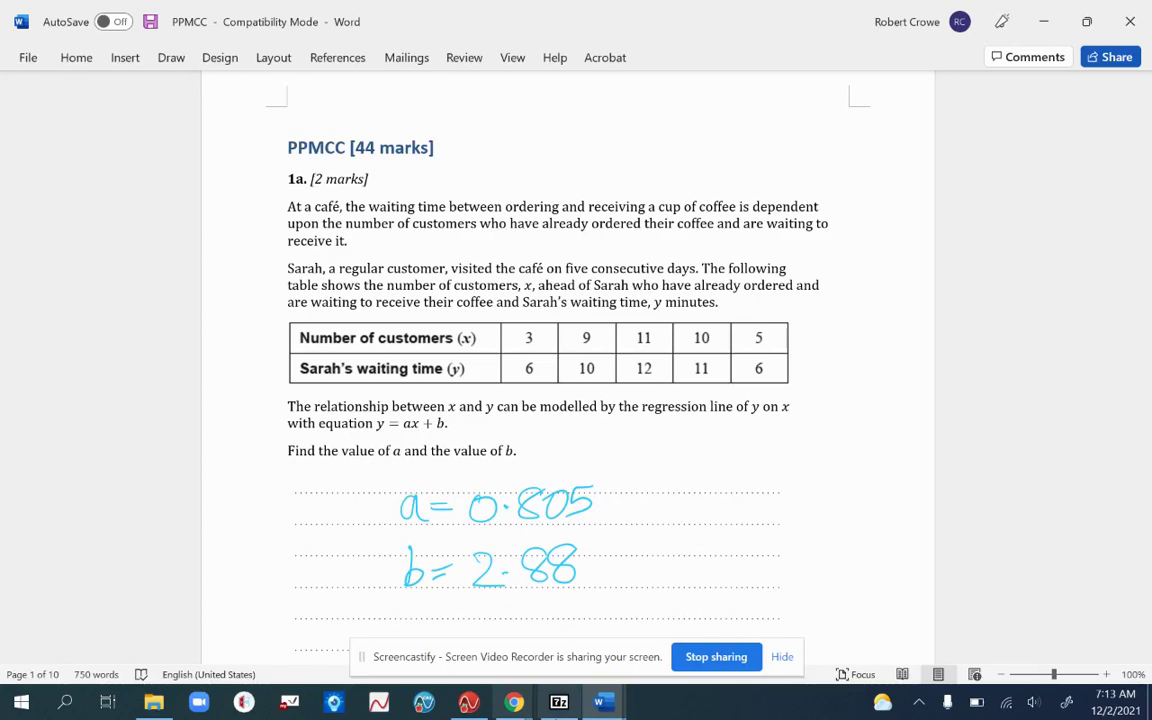
# Check the PPMCC worksheet, then return to the TI-Nspire regression plot on page 1.4.
pyautogui.click(468, 704)
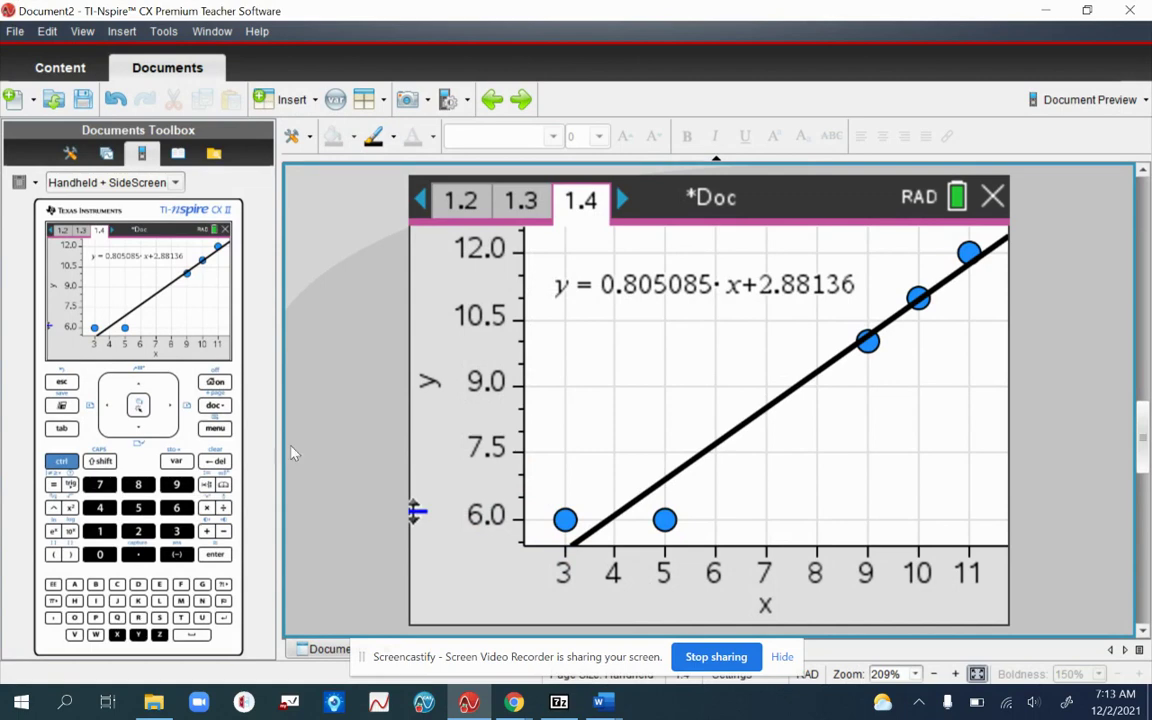
pyautogui.click(602, 704)
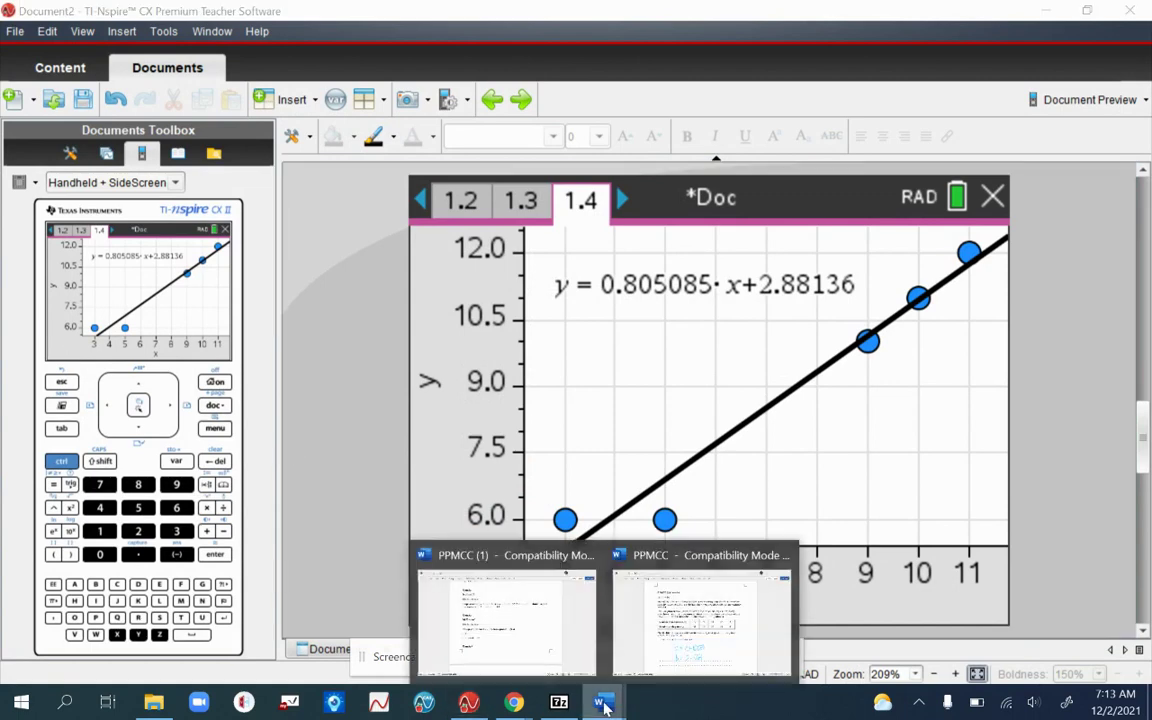
pyautogui.click(612, 570)
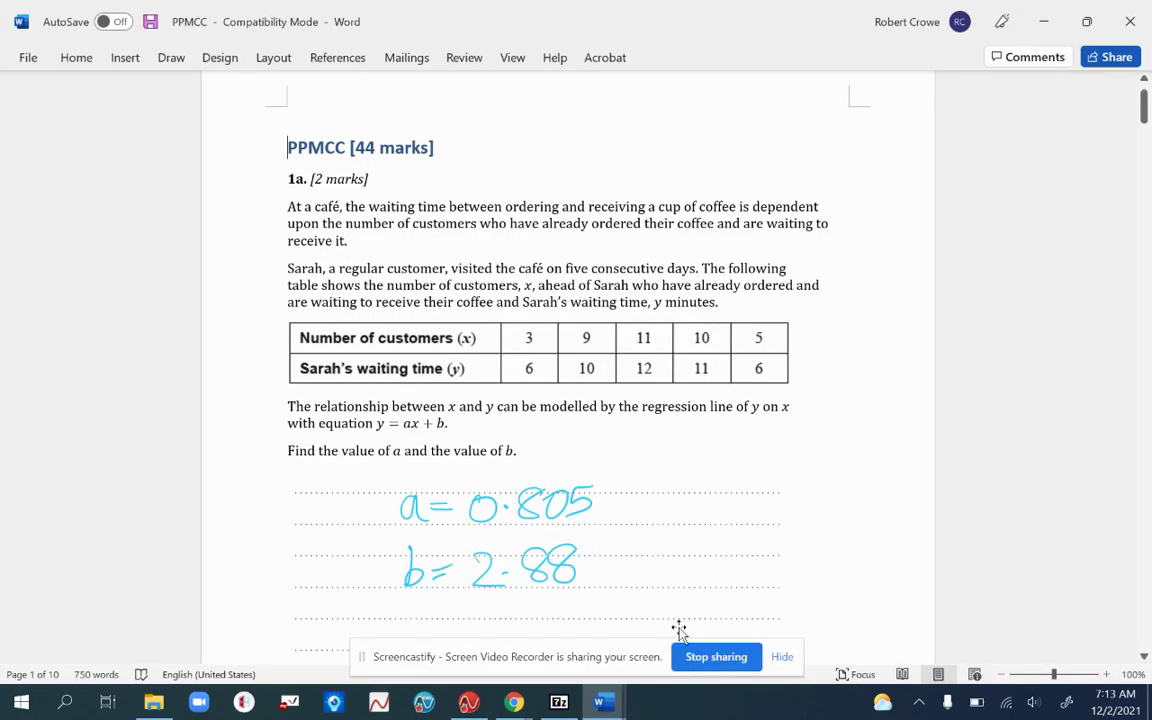
pyautogui.scroll(-5, 756, 563)
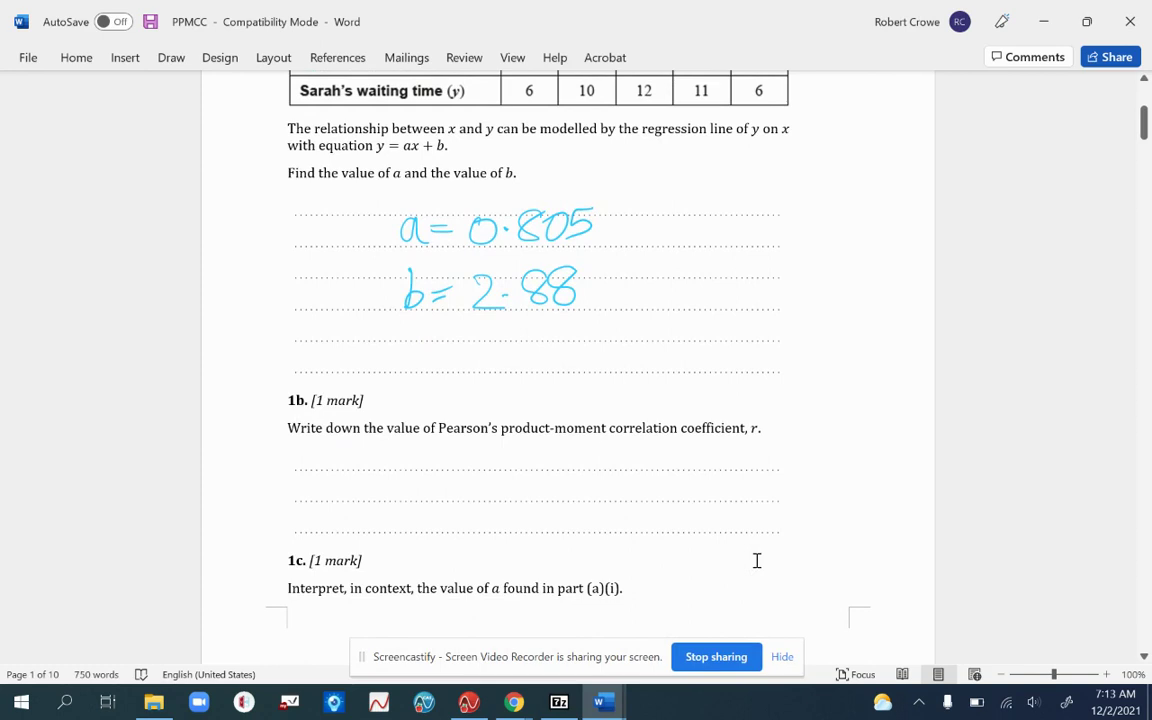
pyautogui.click(511, 704)
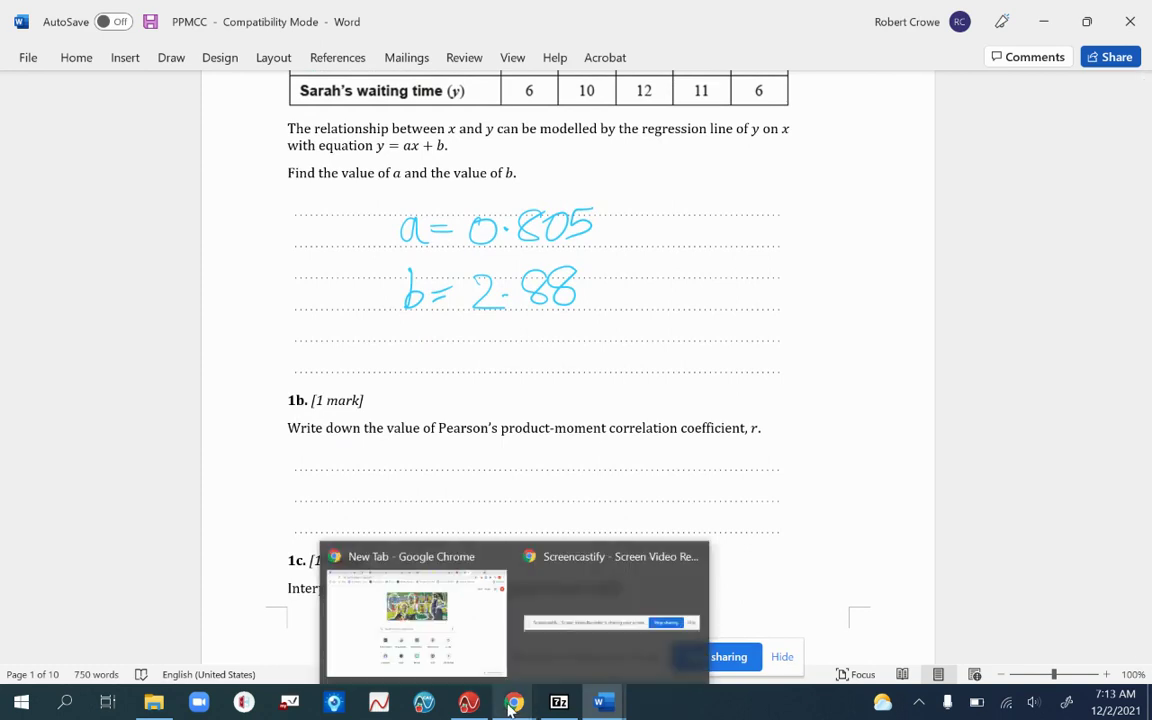
pyautogui.click(469, 703)
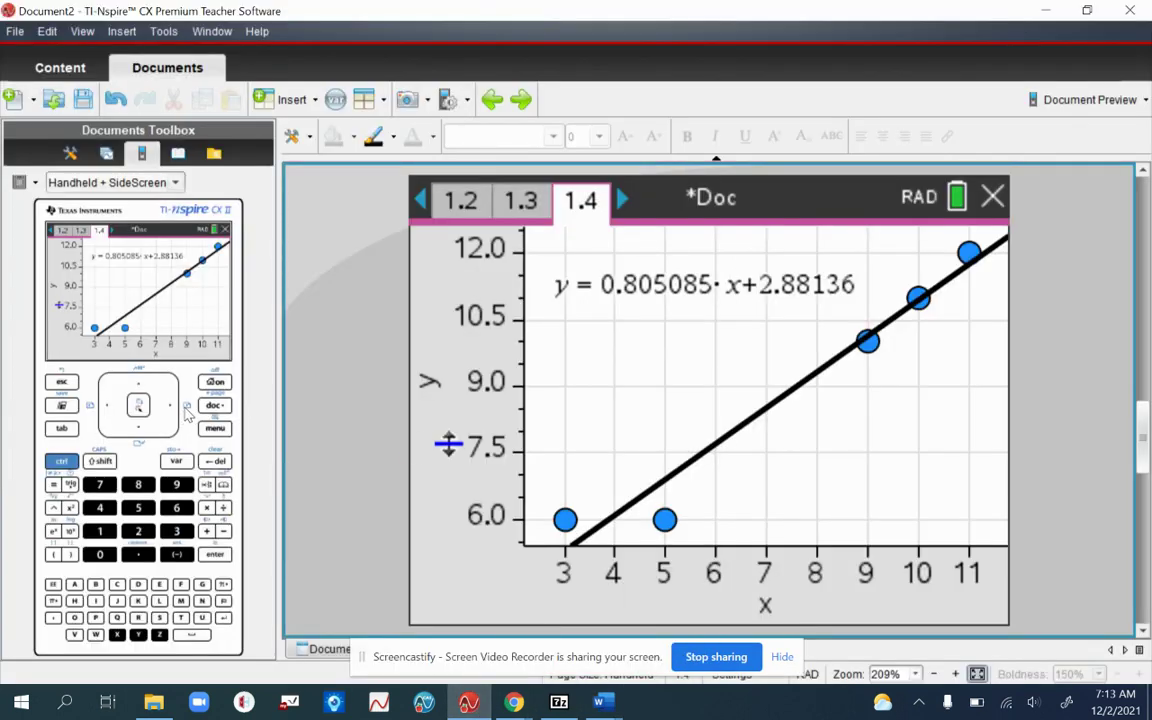
# Add a new Calculator page to the document from the home screen.
pyautogui.click(215, 384)
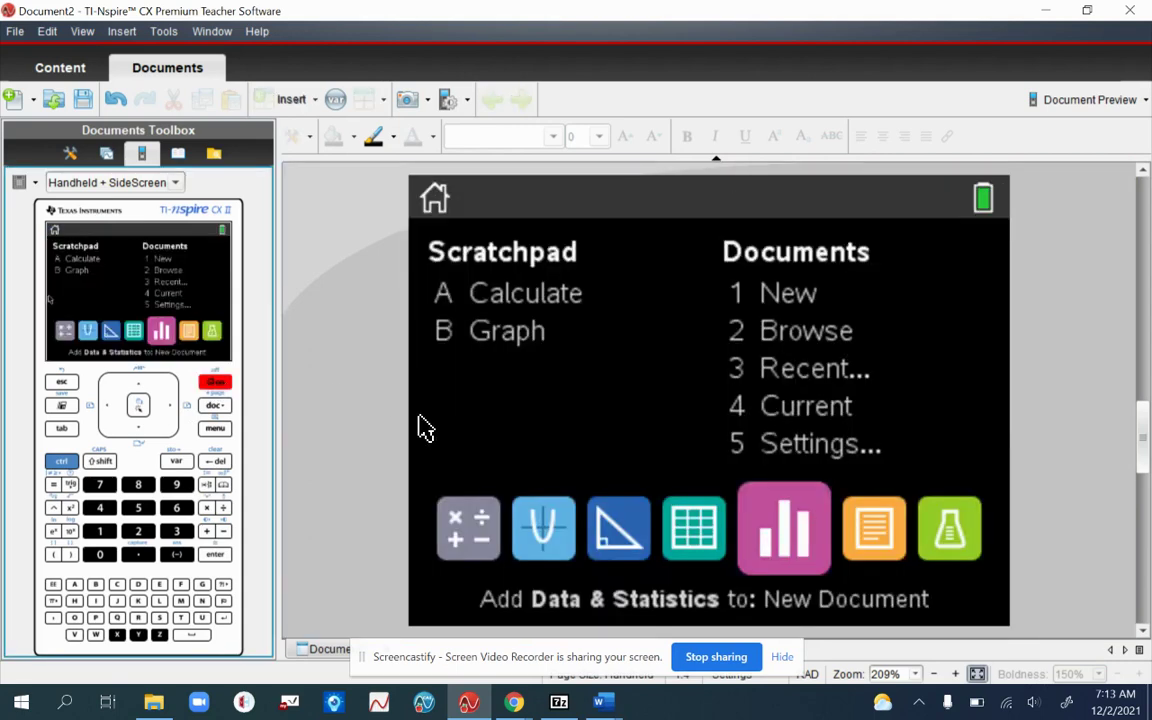
pyautogui.click(470, 545)
pyautogui.click(470, 545)
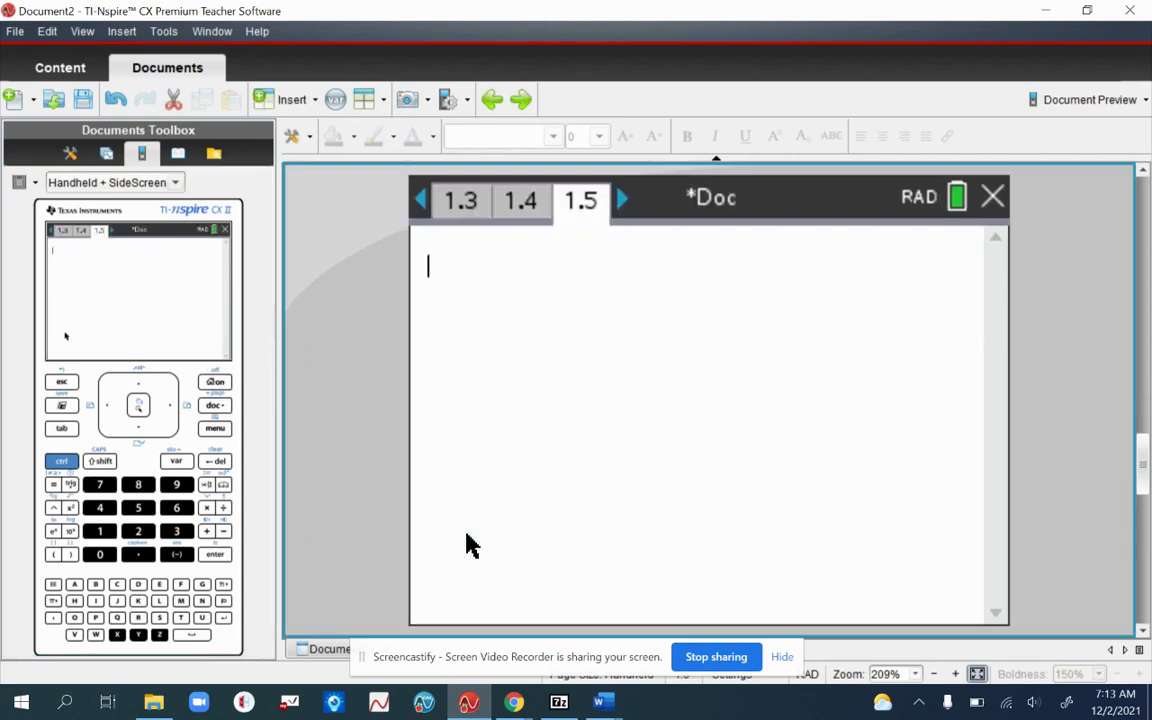
# Set up Linear Regression (mx+b) with X List x and Y List y.
pyautogui.hotkey('ctrl', 'm')
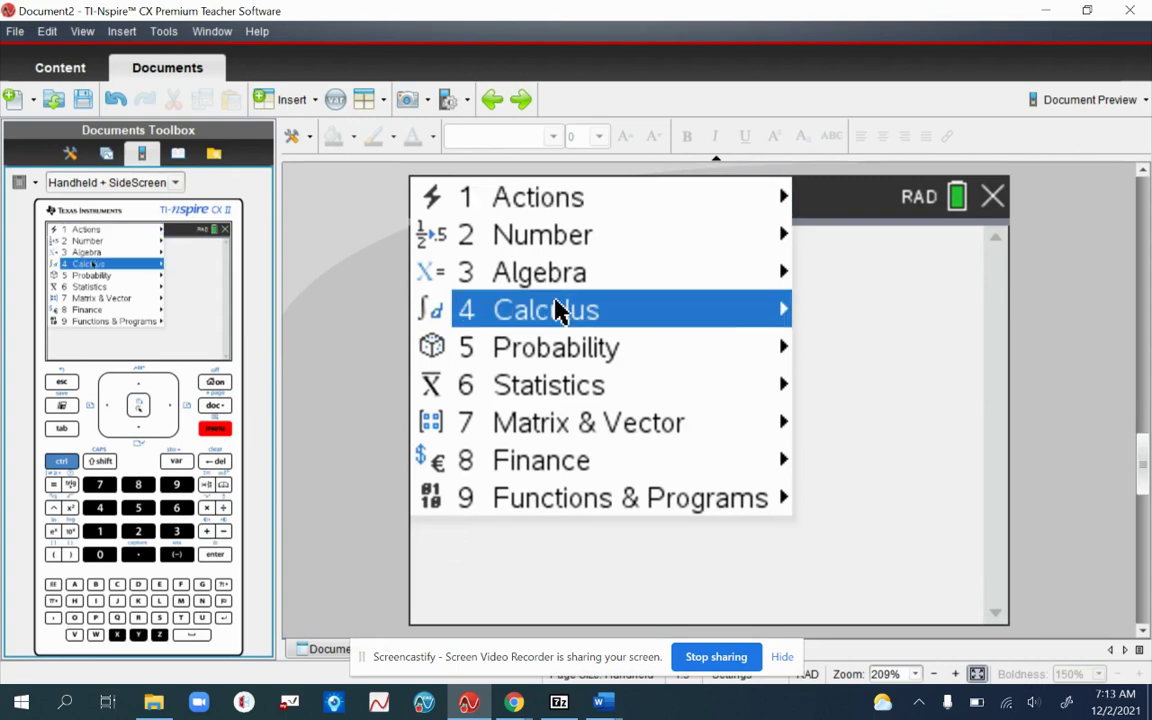
pyautogui.moveTo(615, 393)
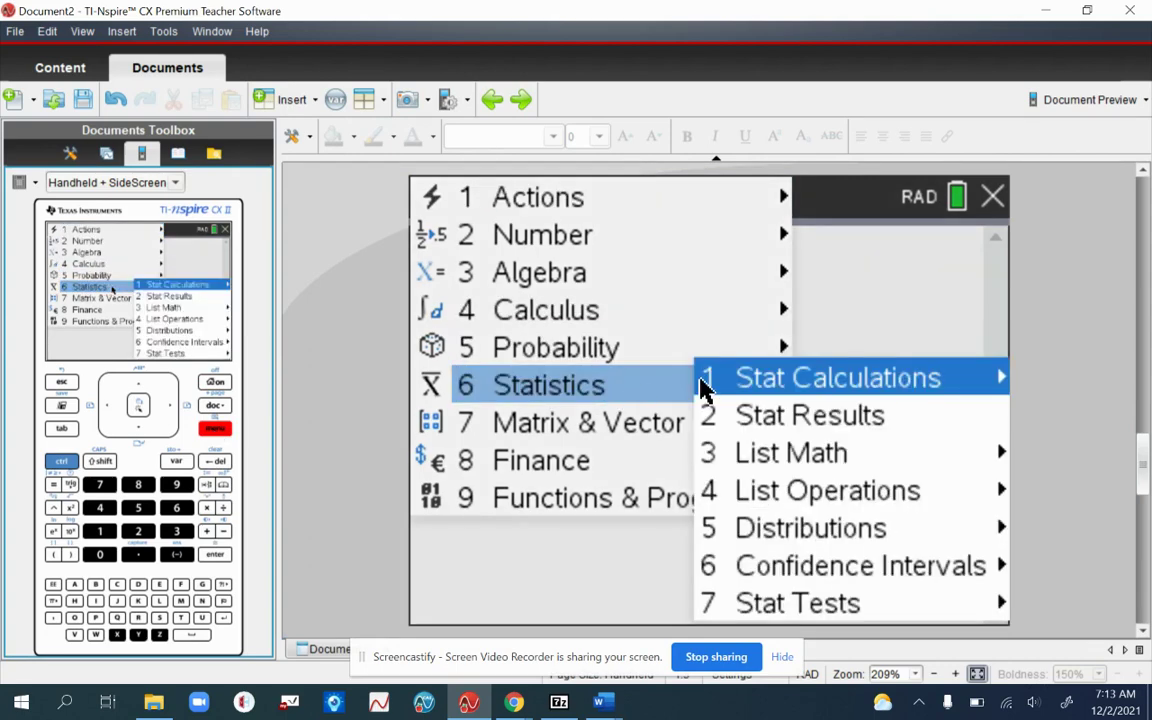
pyautogui.moveTo(752, 388)
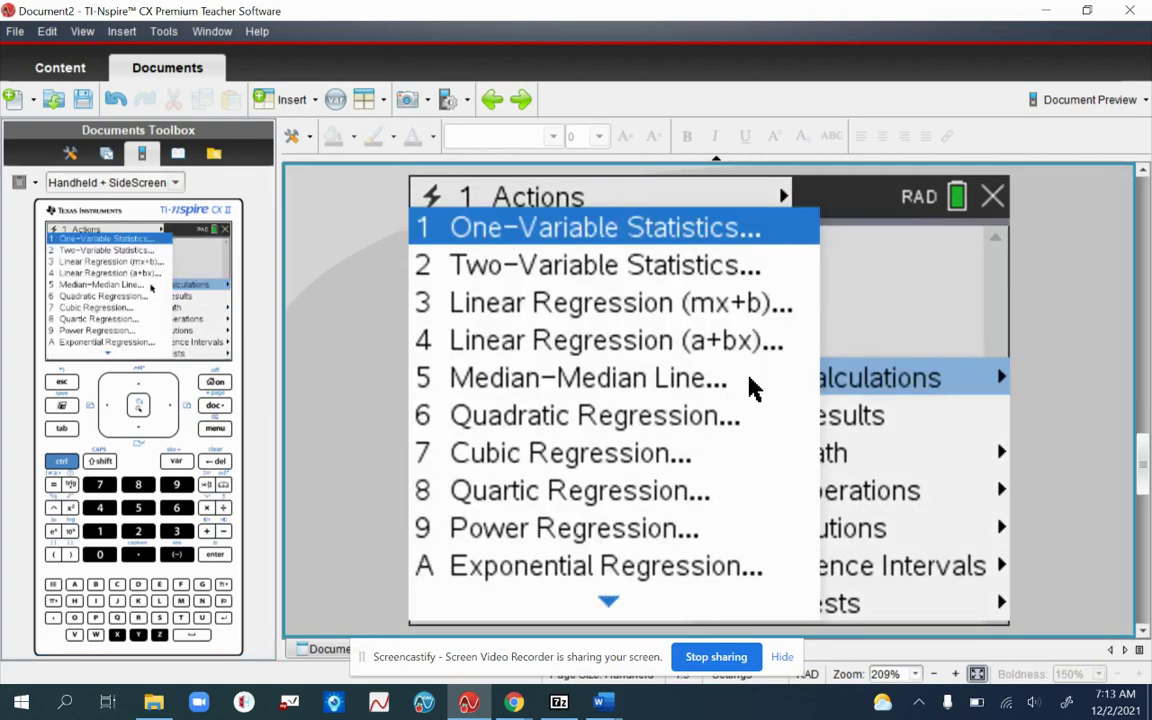
pyautogui.click(592, 315)
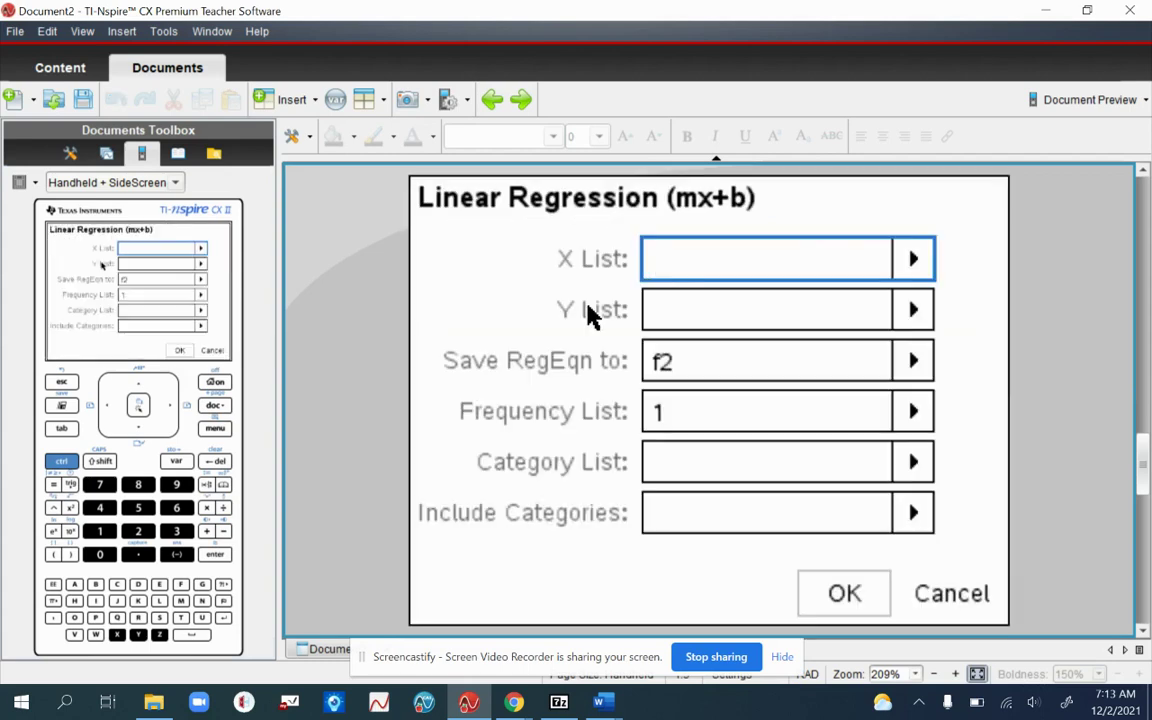
pyautogui.click(912, 262)
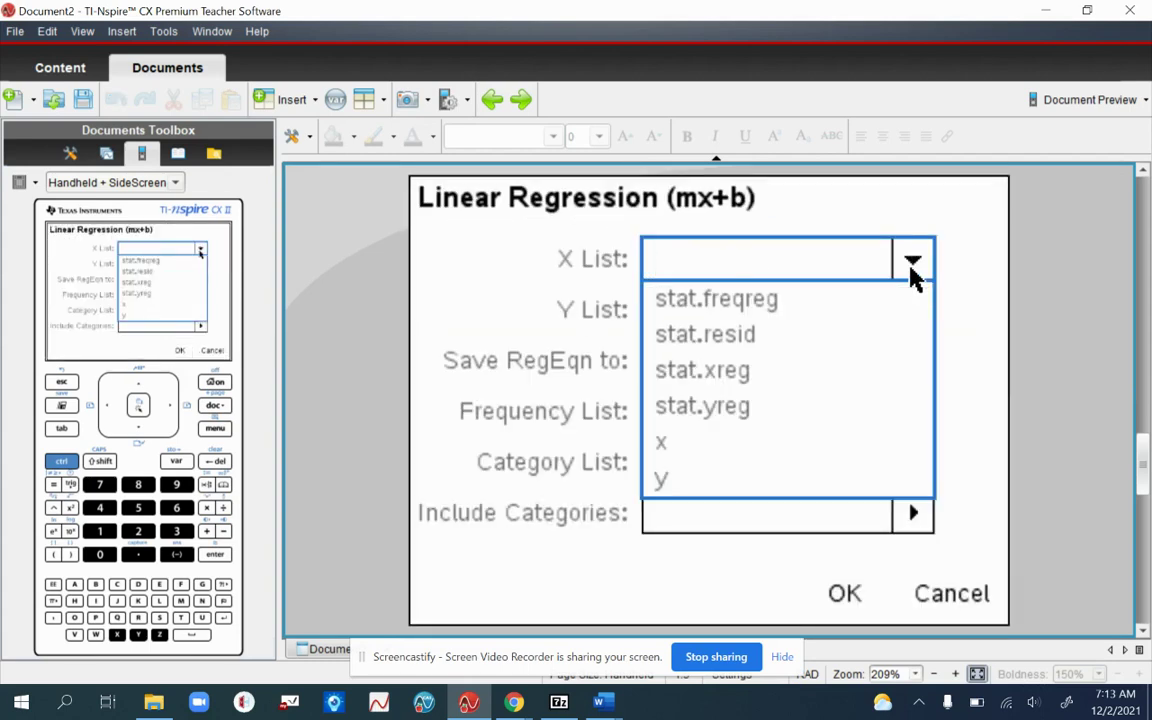
pyautogui.click(705, 445)
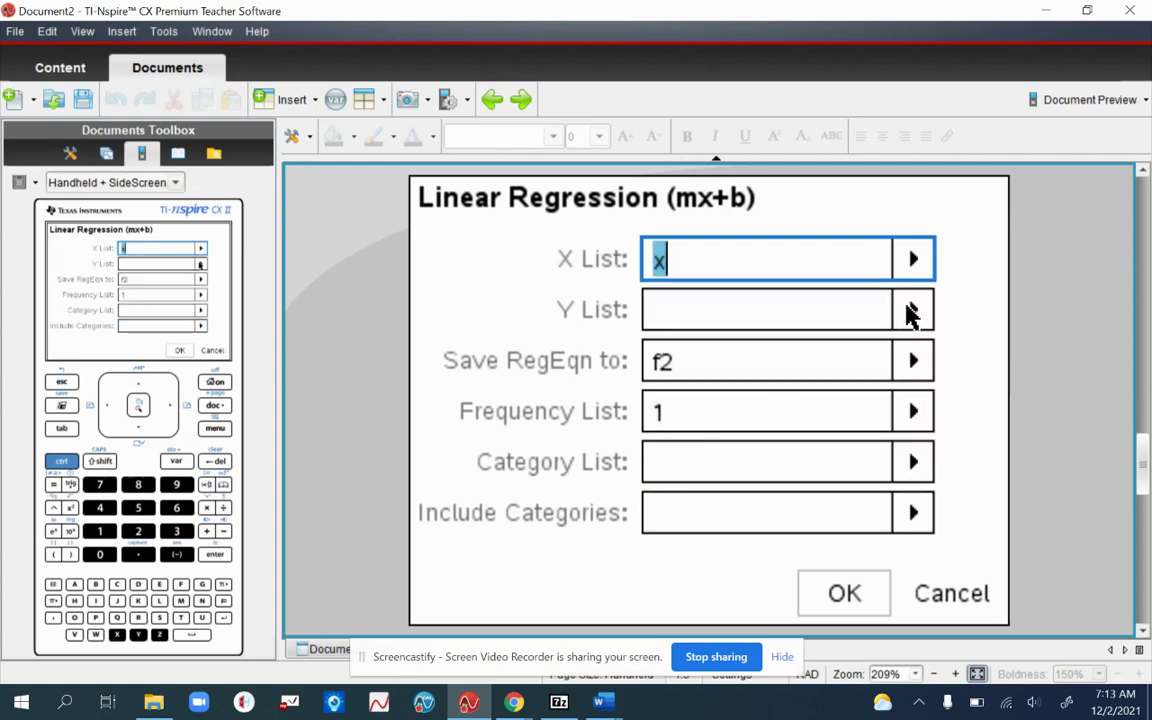
pyautogui.click(912, 310)
pyautogui.click(673, 538)
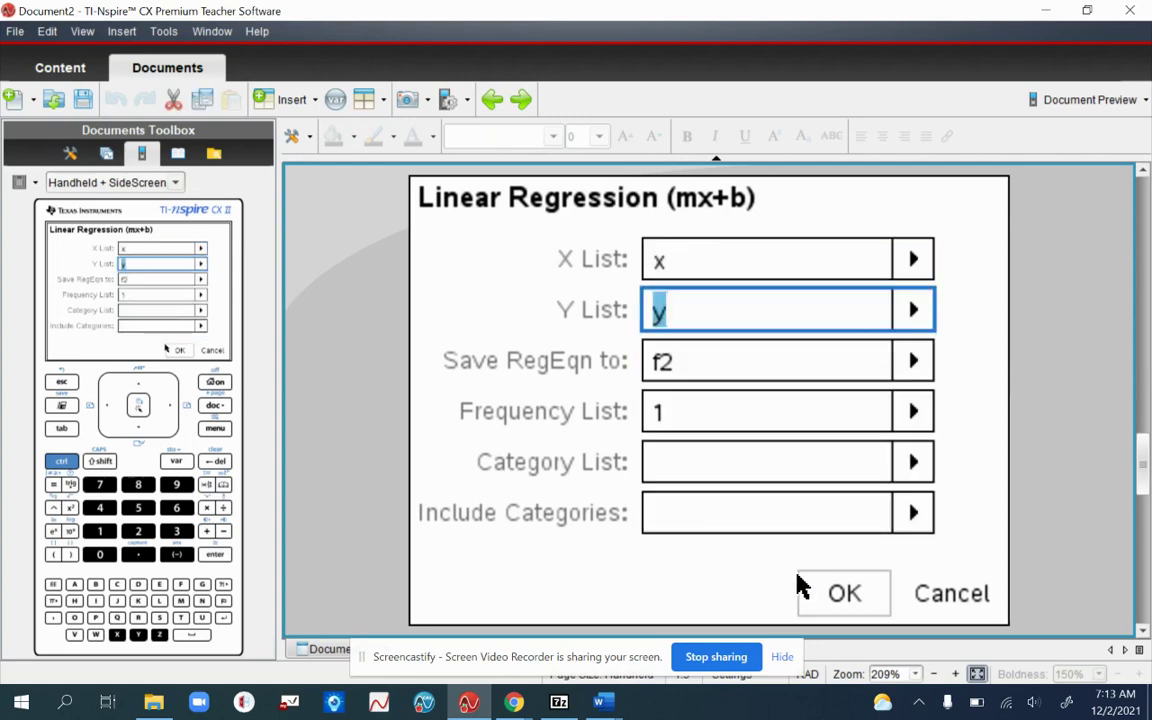
pyautogui.click(843, 597)
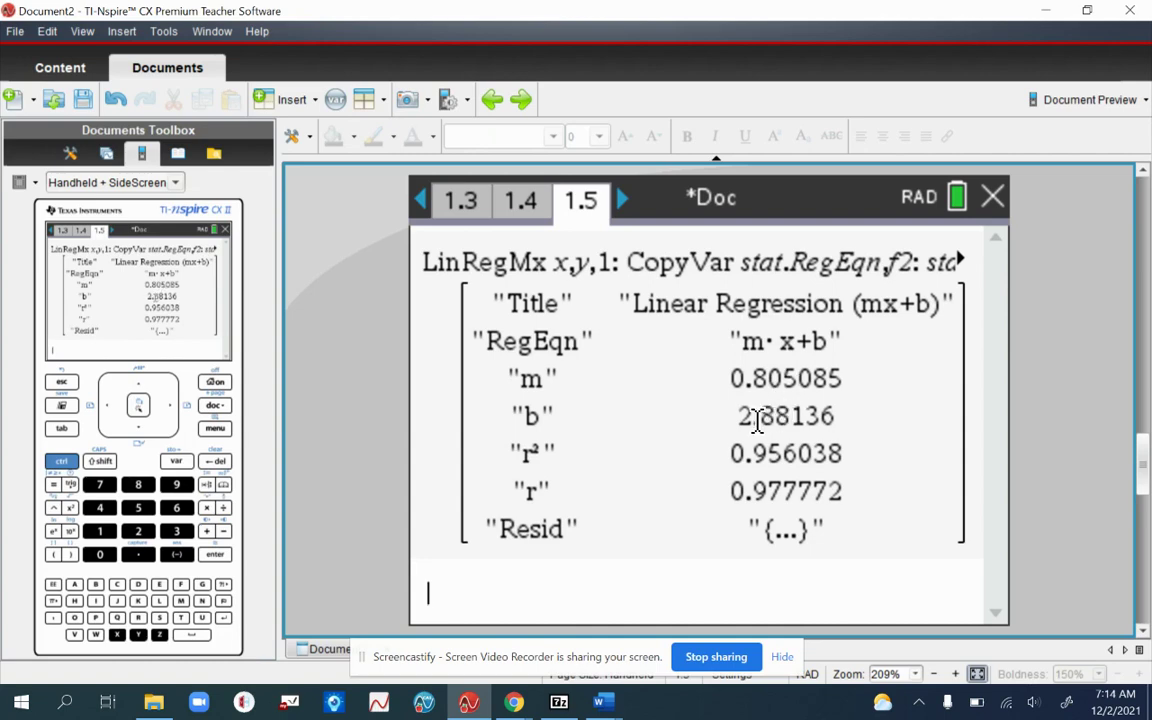
pyautogui.click(601, 703)
pyautogui.click(672, 648)
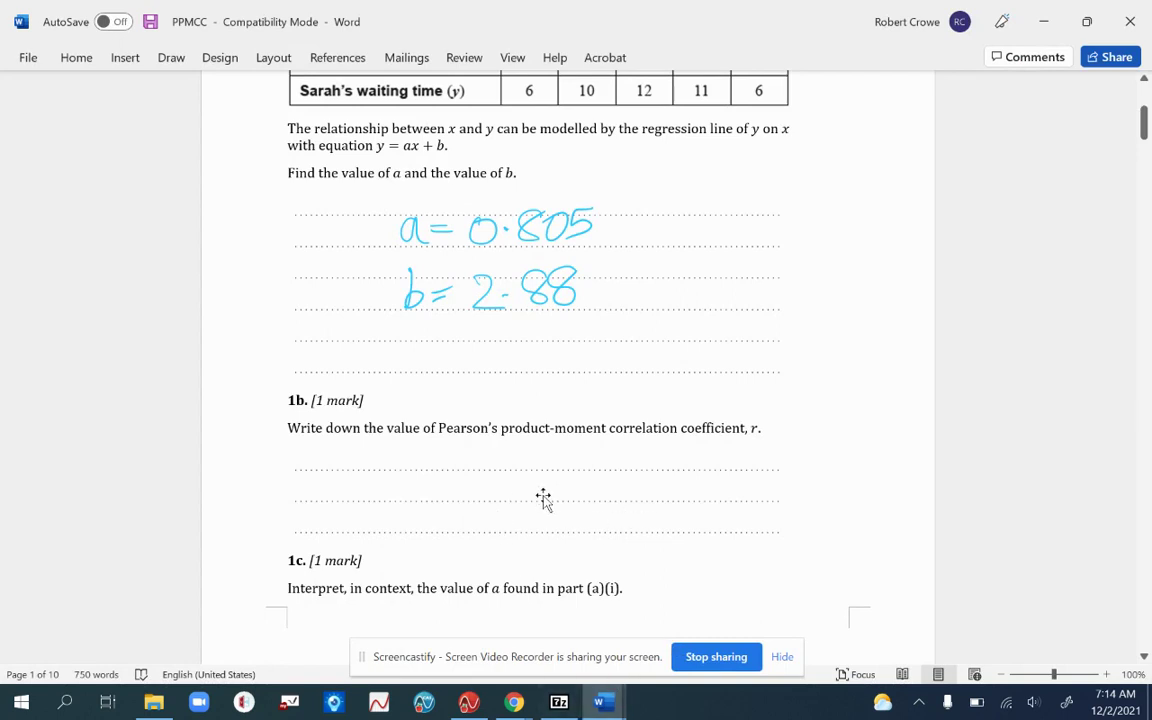
pyautogui.click(515, 704)
pyautogui.click(469, 704)
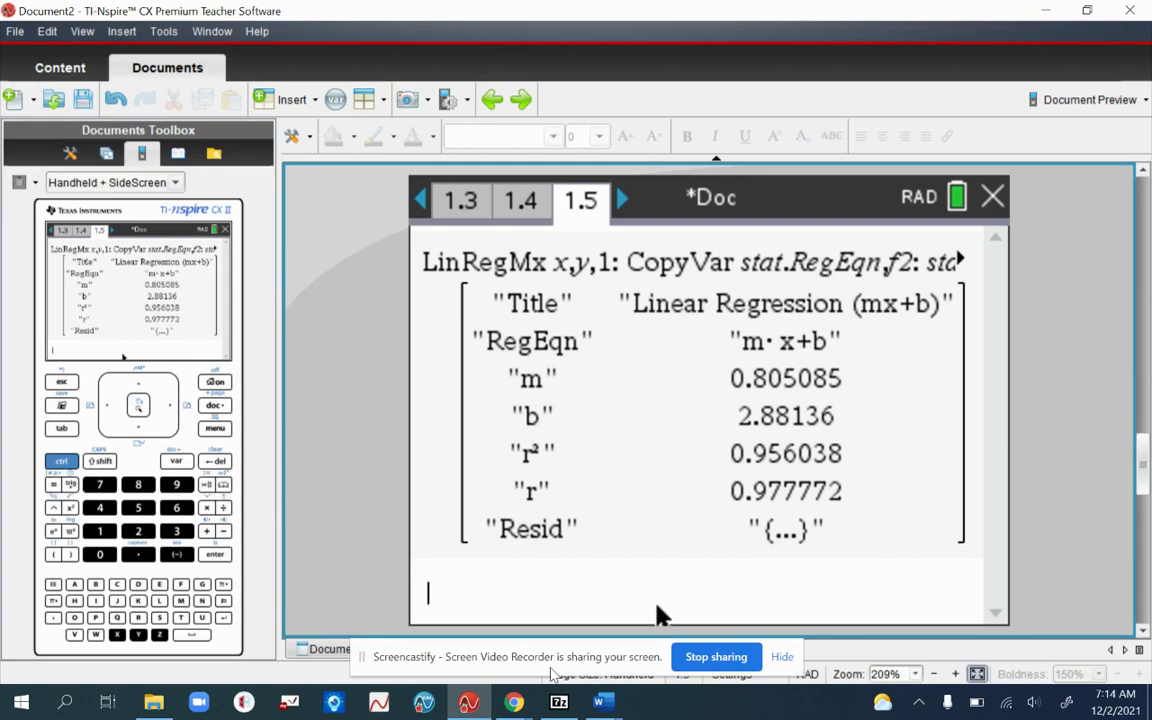
pyautogui.moveTo(606, 704)
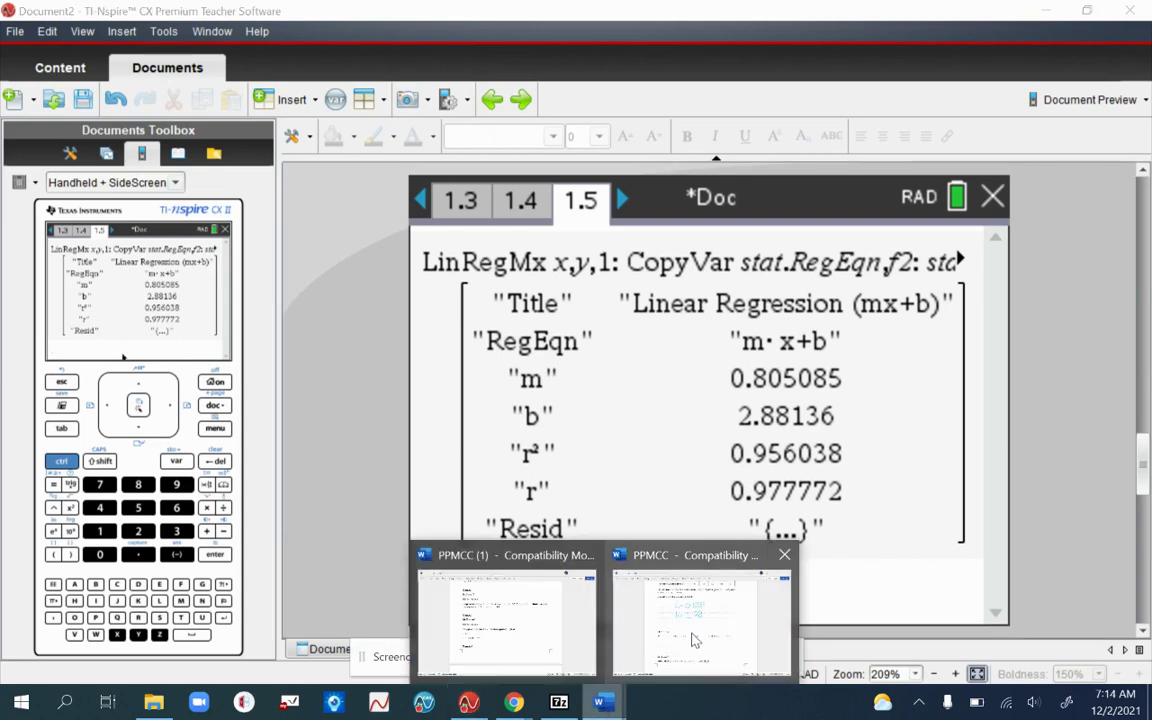
# Handwrite 0.978 as Pearson's r under question 1b in the PPMCC worksheet.
pyautogui.click(690, 628)
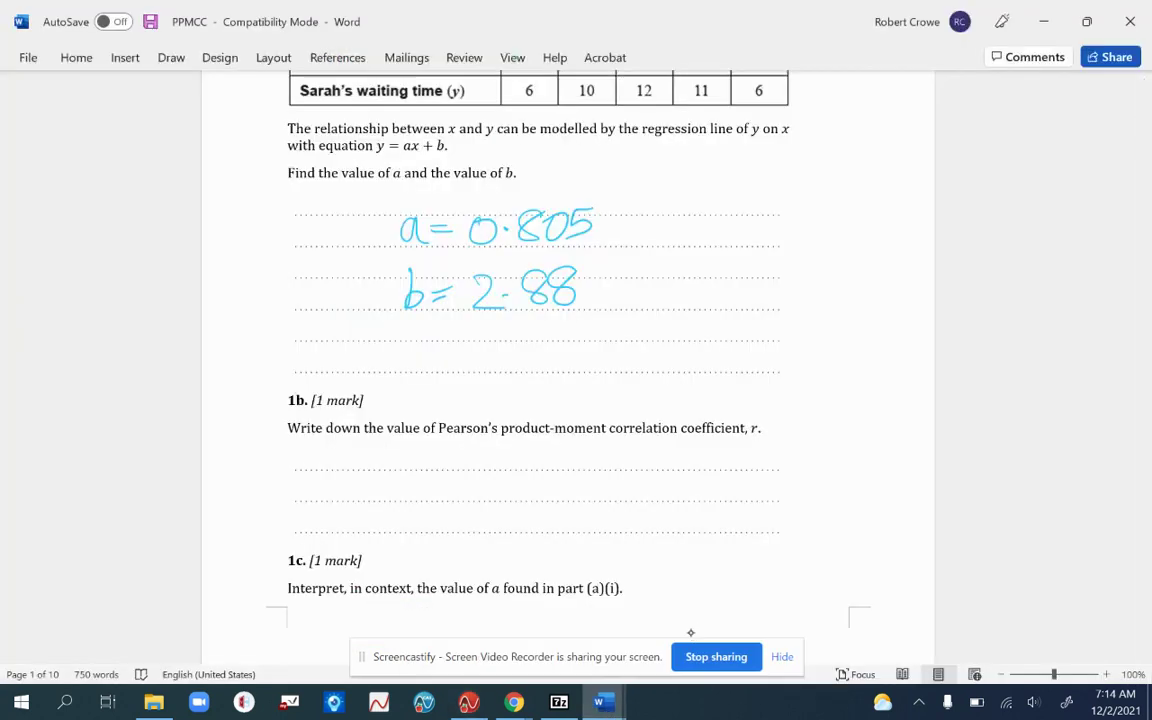
pyautogui.moveTo(478, 468)
pyautogui.mouseDown()
pyautogui.moveTo(517, 480)
pyautogui.moveTo(534, 498)
pyautogui.moveTo(536, 484)
pyautogui.moveTo(598, 465)
pyautogui.mouseUp()
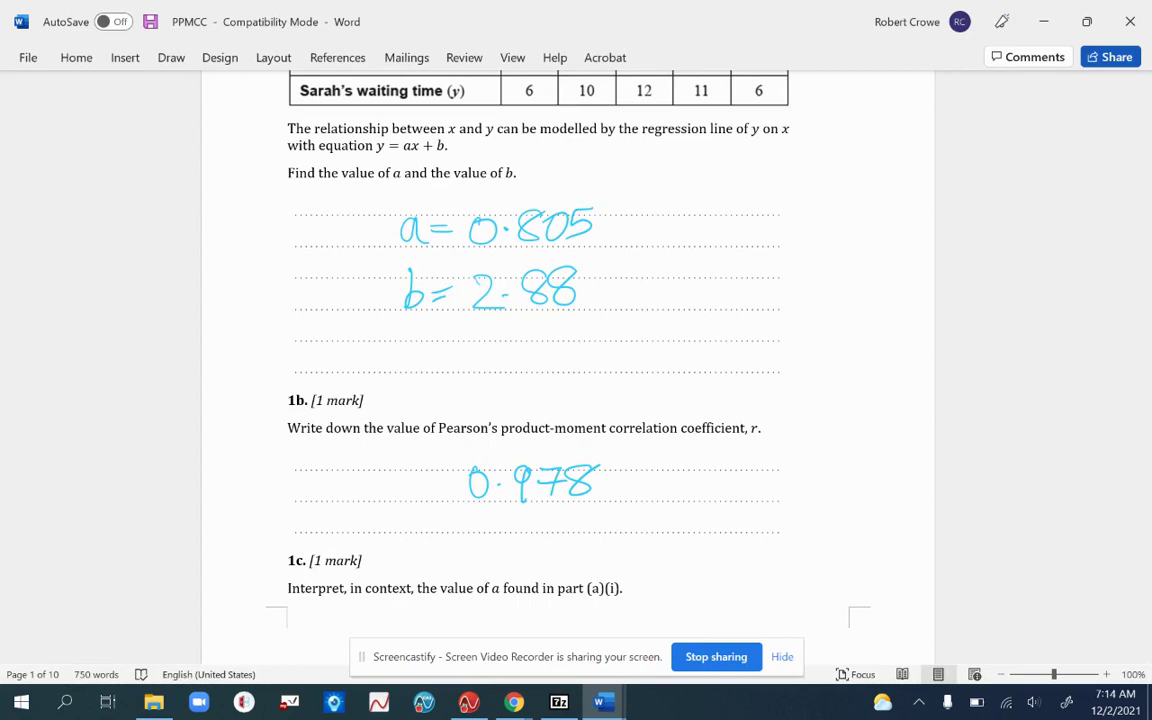
pyautogui.scroll(1, 576, 330)
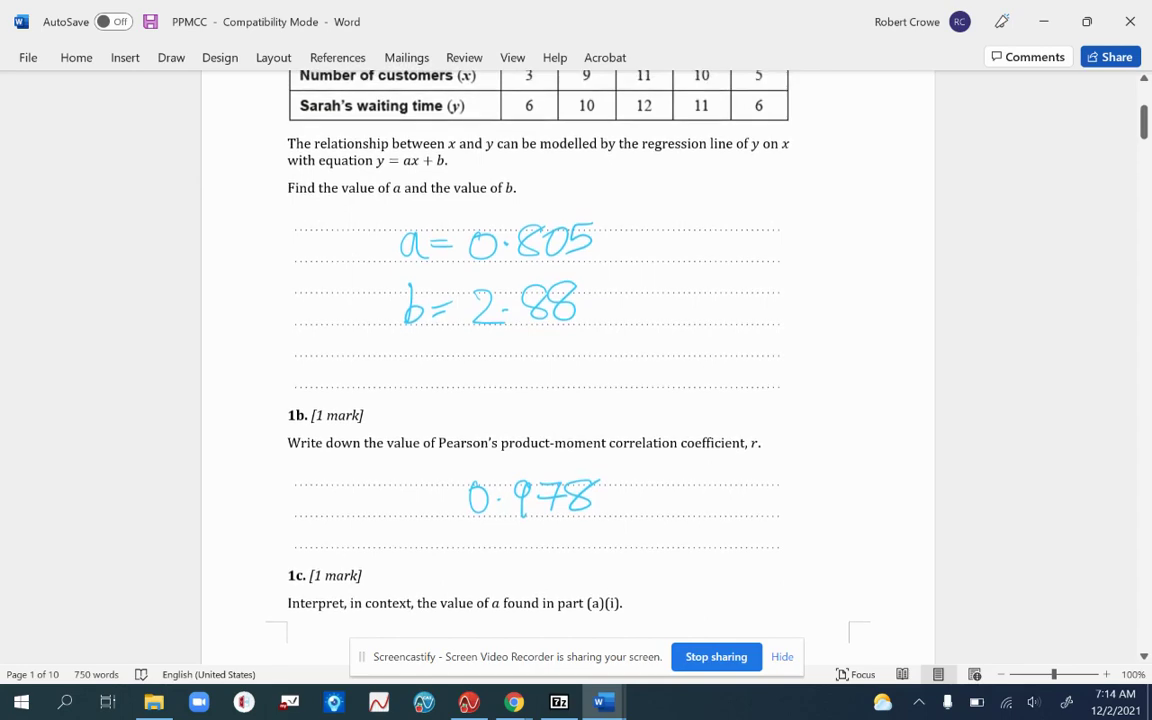
pyautogui.scroll(4, 576, 360)
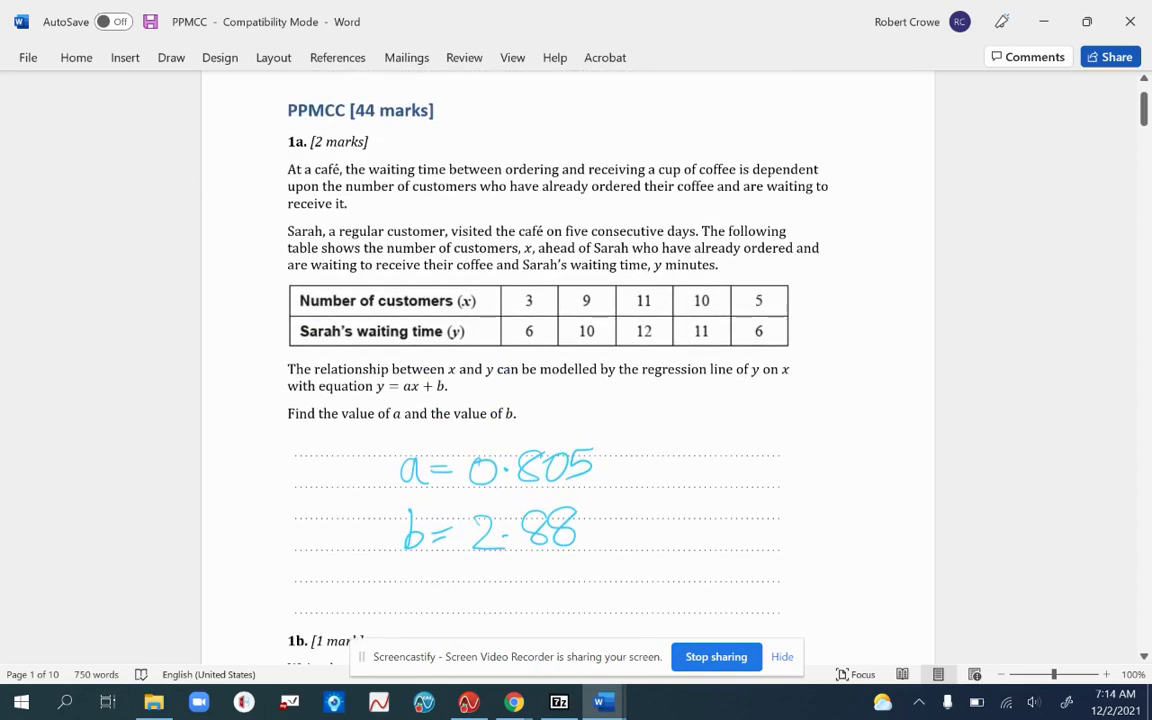
pyautogui.scroll(-2, 576, 360)
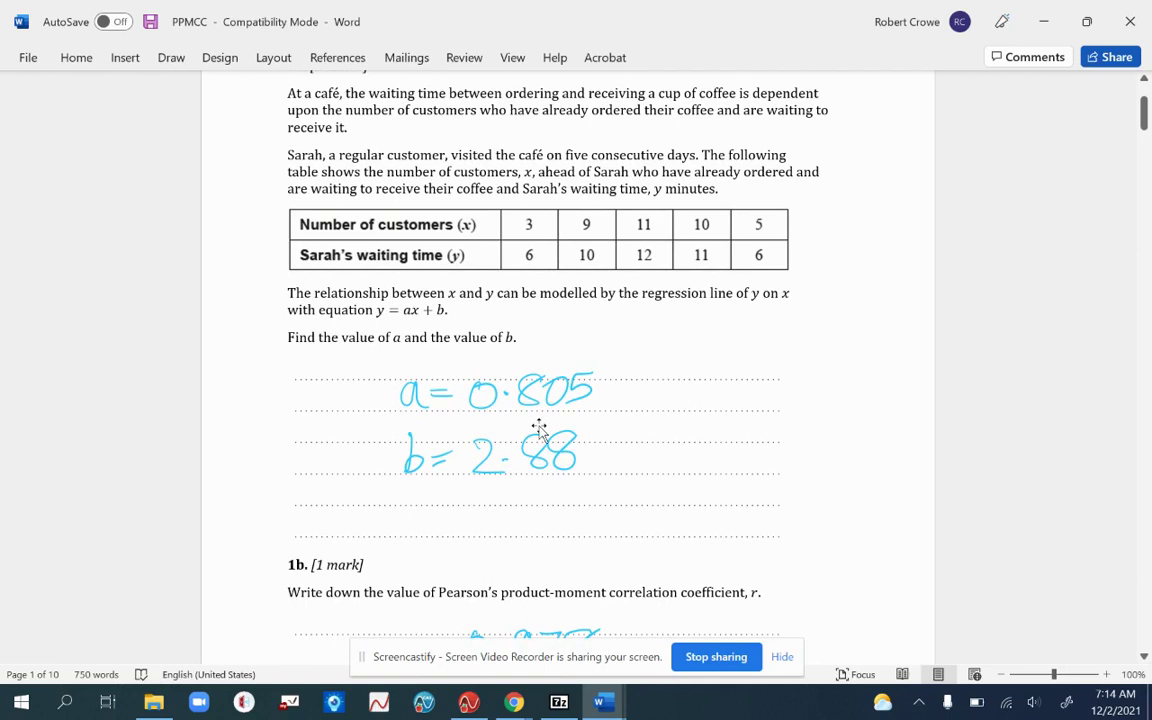
pyautogui.scroll(2, 834, 530)
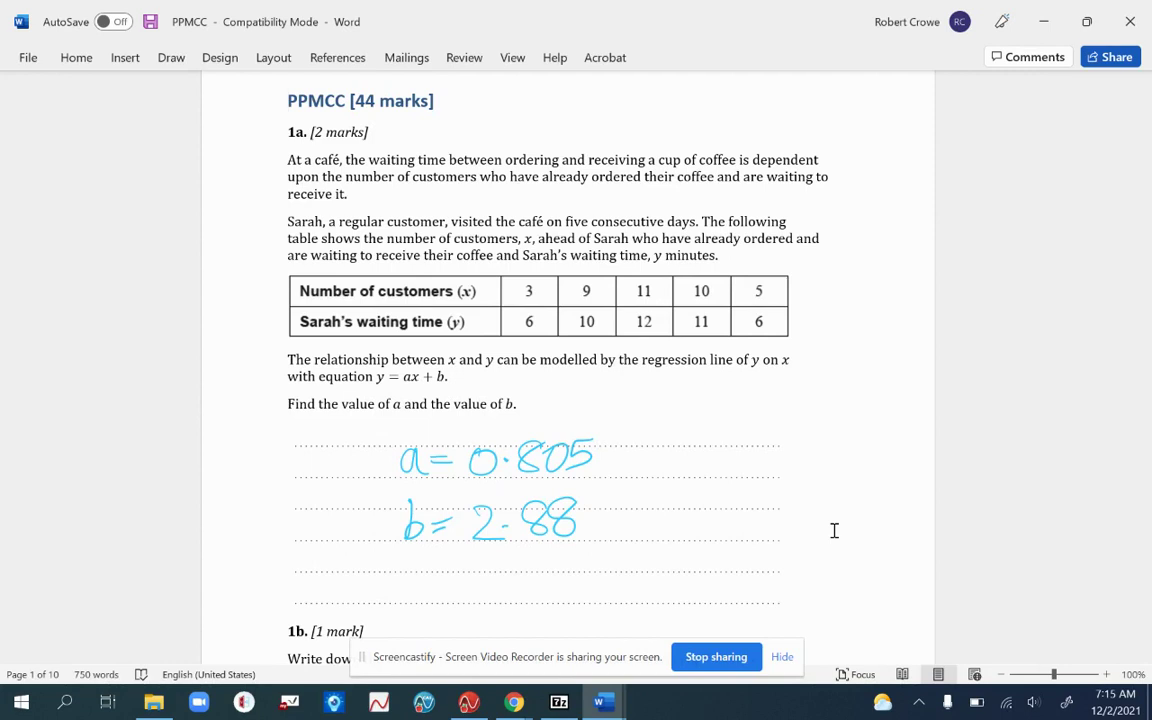
# Scroll the worksheet to locate question 1d.
pyautogui.scroll(-10, 834, 530)
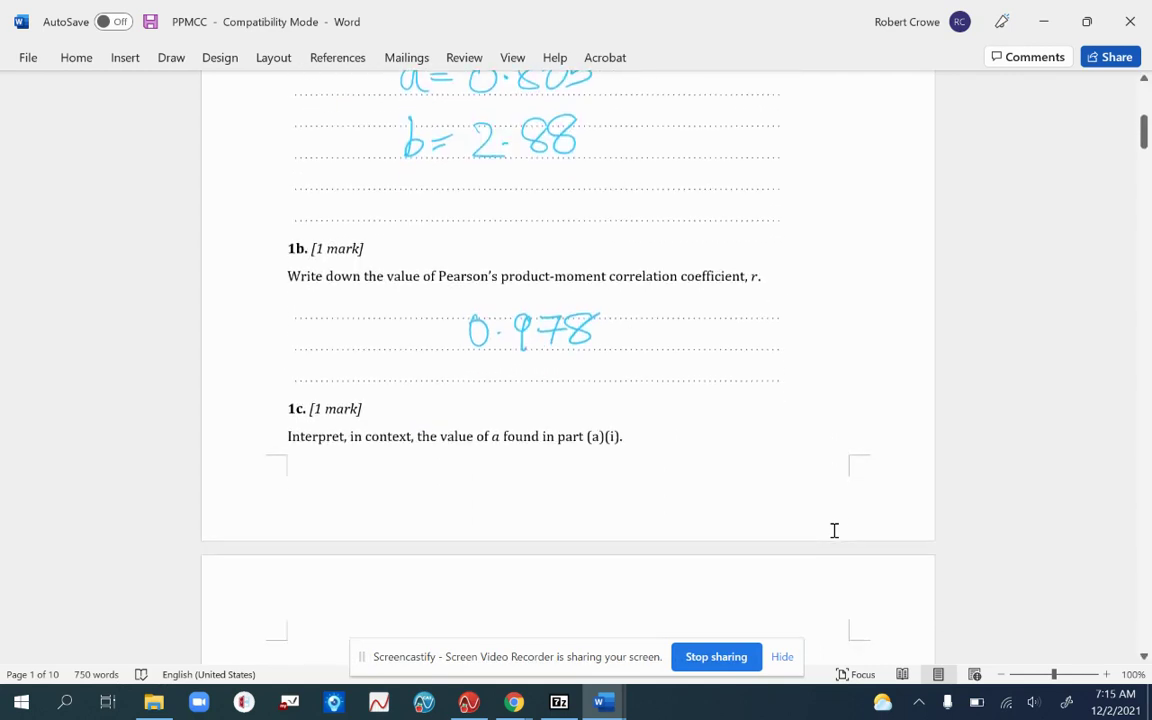
pyautogui.scroll(-5, 834, 530)
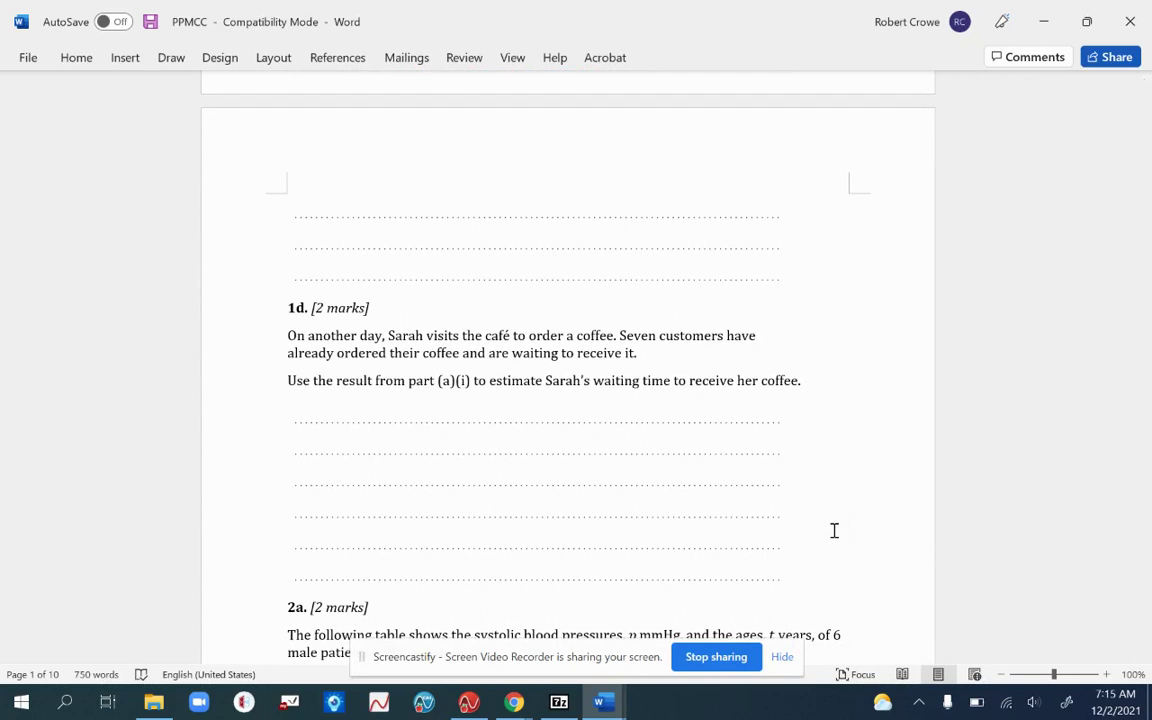
pyautogui.scroll(2, 834, 530)
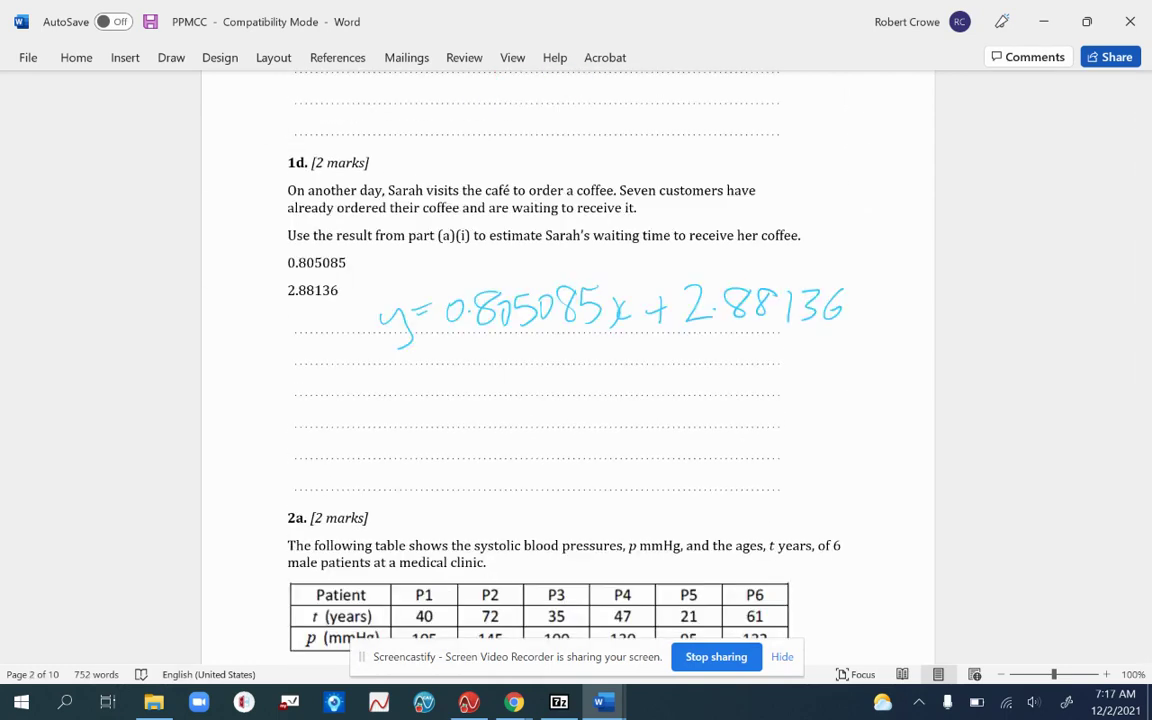